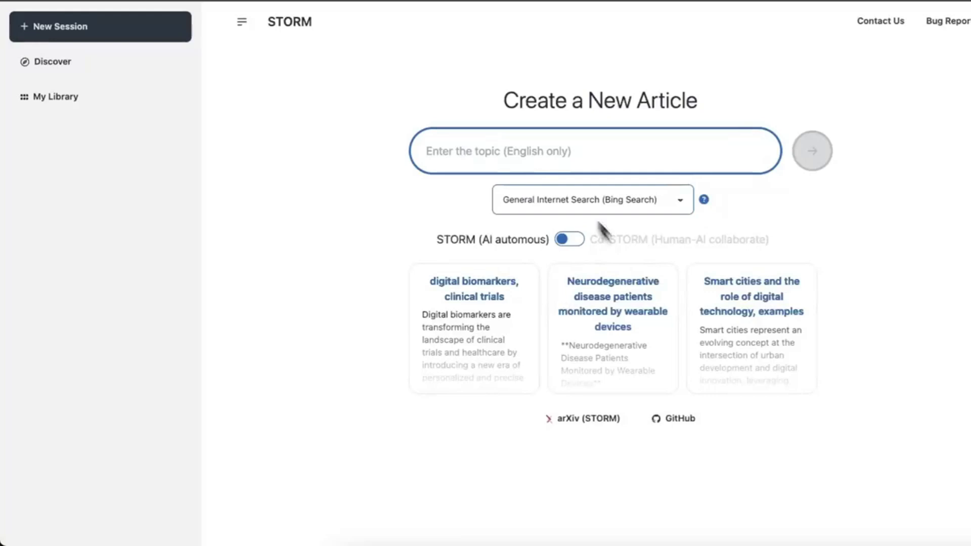
# Step: Submit the topic 'Implications of AI used in genetic counseling and…' to generate an article
pyautogui.write('AI used in genetic counseling and predicting health traits')
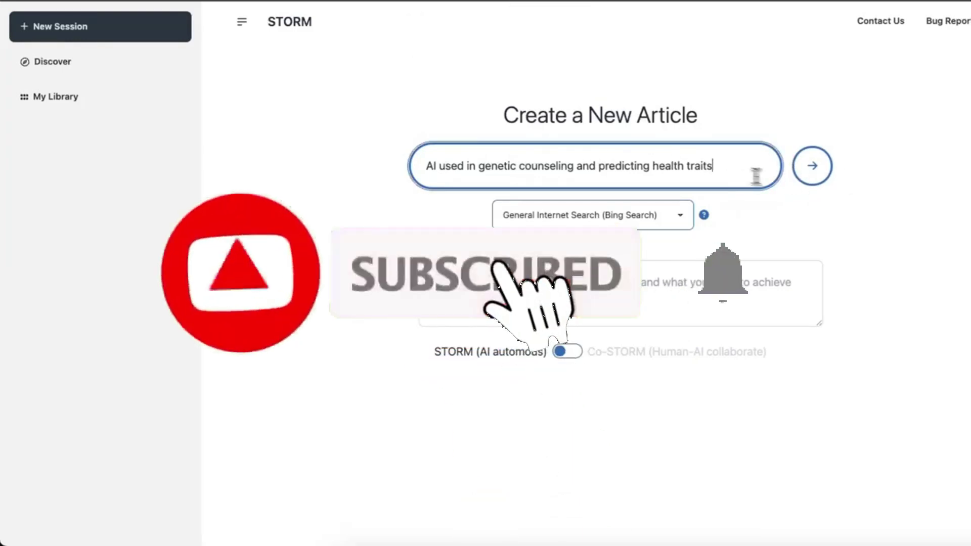
pyautogui.click(426, 166)
pyautogui.write('Implications of')
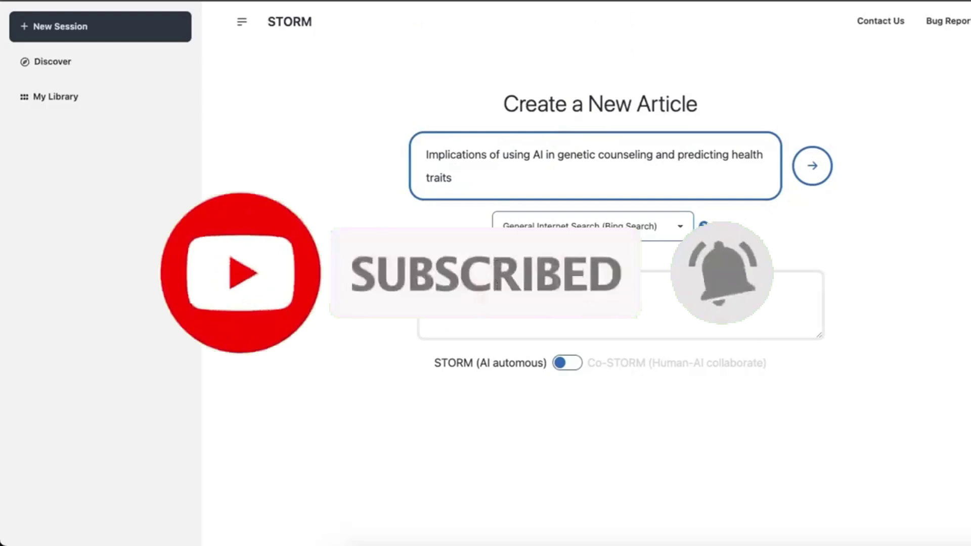
pyautogui.press('Return')
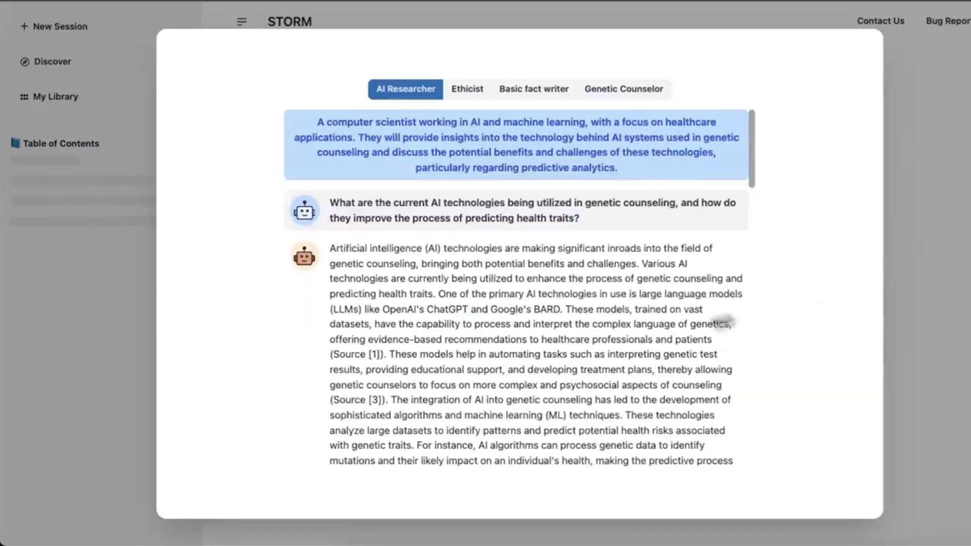
# Step: Review the Ethicist and Genetic Counselor brainstorming perspectives, then read through the finished article
pyautogui.scroll(-5, 581, 336)
pyautogui.click(472, 96)
pyautogui.click(576, 91)
pyautogui.click(938, 148)
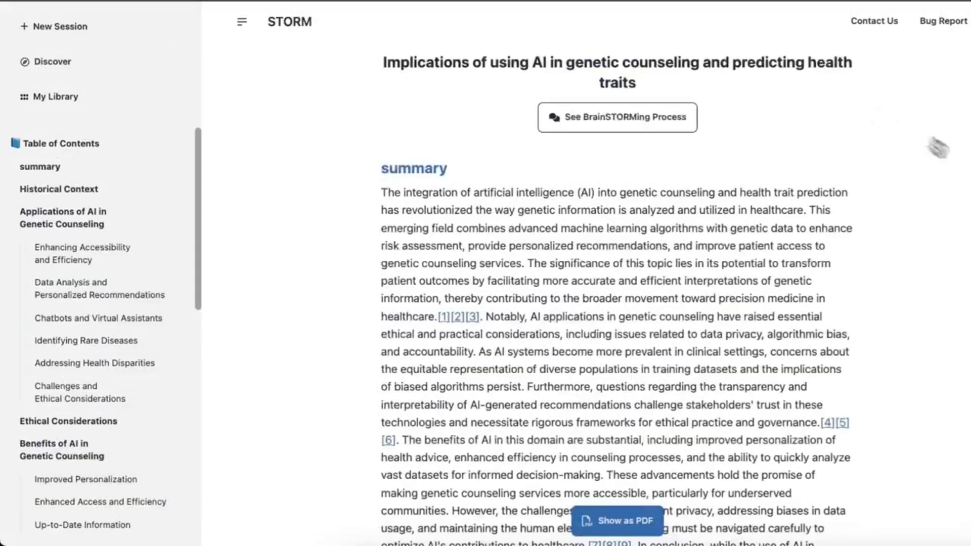
pyautogui.scroll(-10, 928, 265)
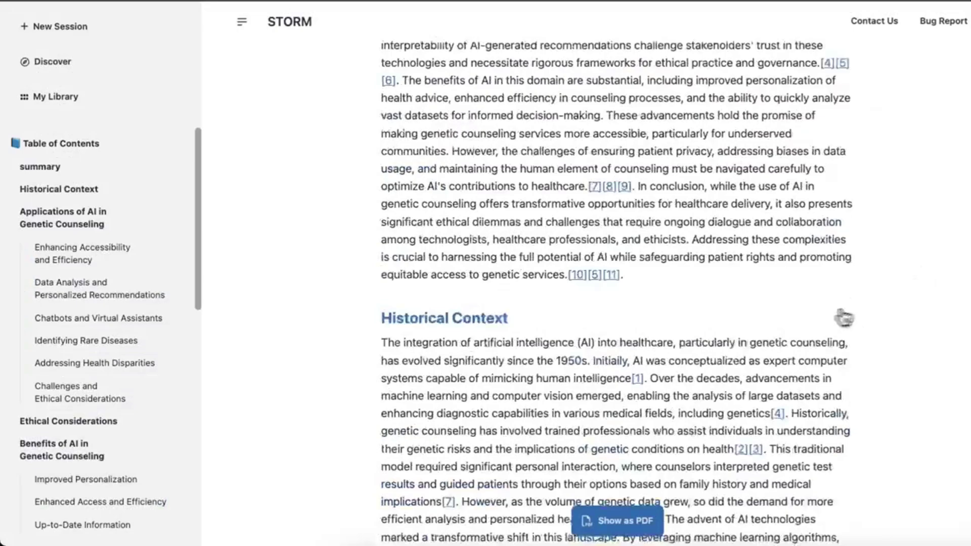
pyautogui.scroll(-20, 905, 308)
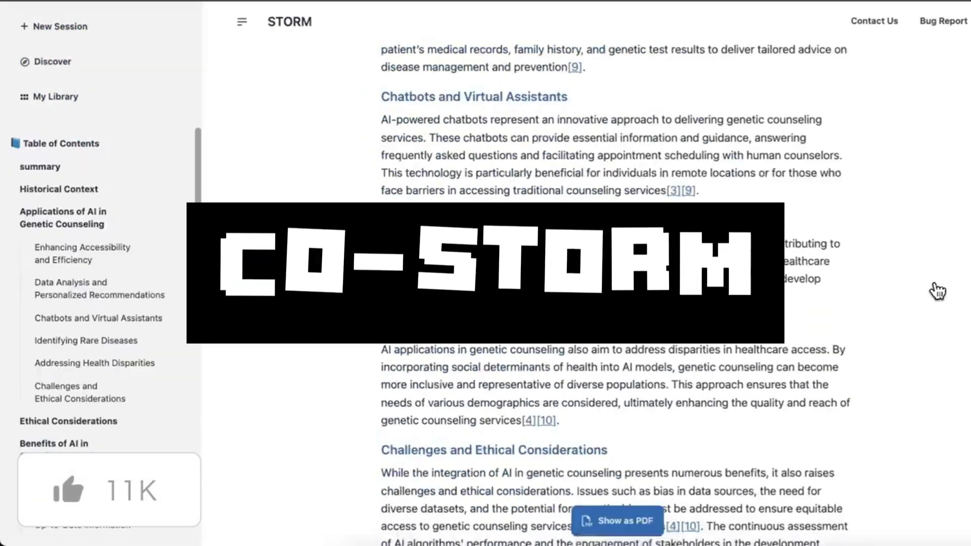
pyautogui.scroll(-20, 938, 291)
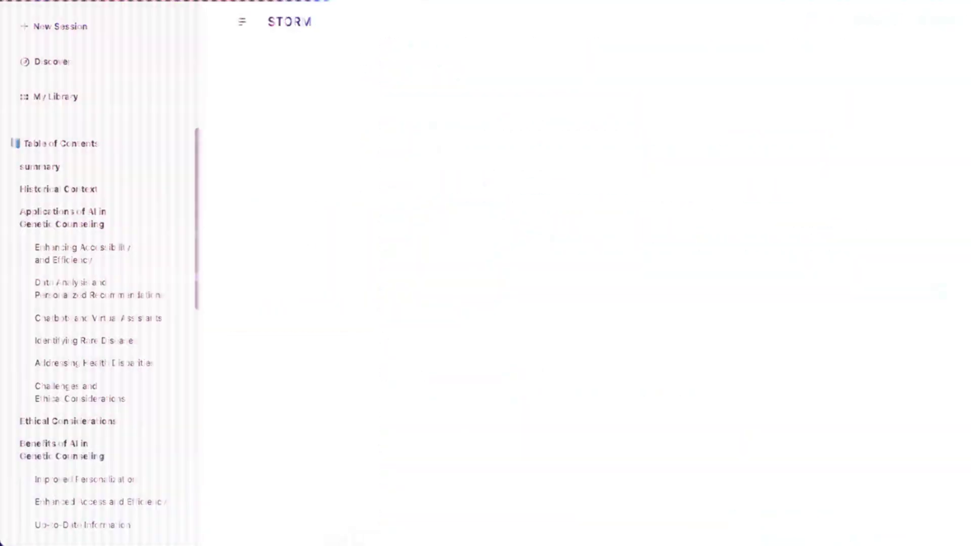
pyautogui.scroll(-18, 940, 289)
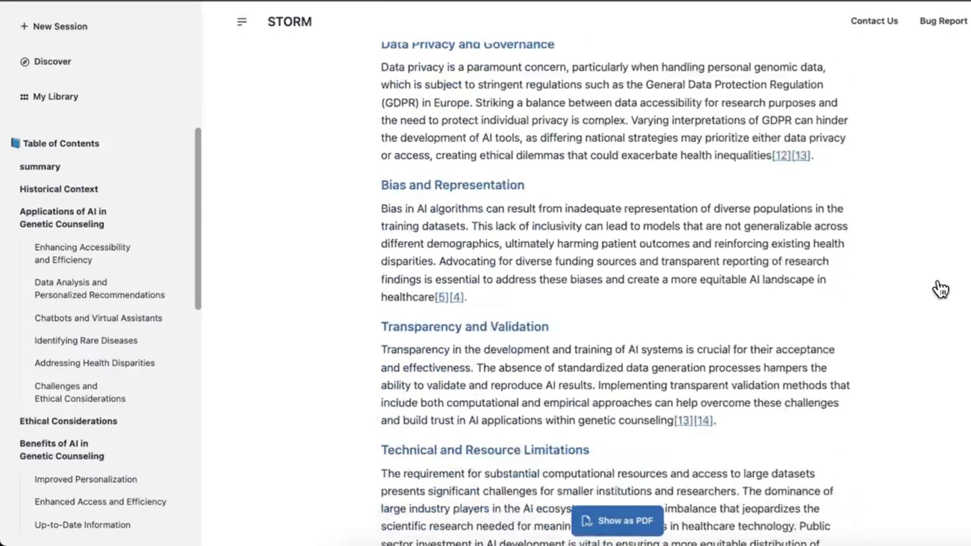
pyautogui.scroll(-10, 941, 289)
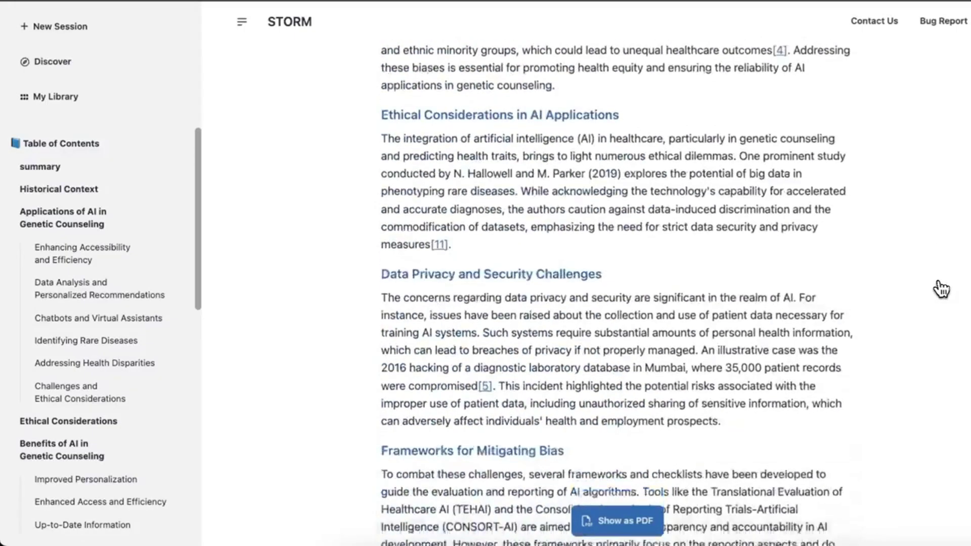
pyautogui.scroll(-17, 941, 290)
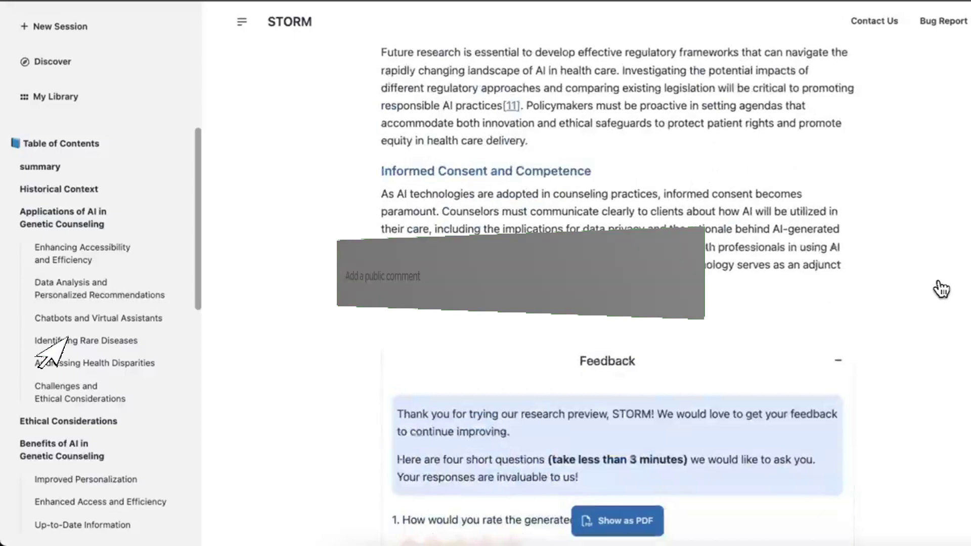
pyautogui.scroll(-2, 941, 289)
# Step: Show the article as a PDF and scroll down to the reference list
pyautogui.click(613, 521)
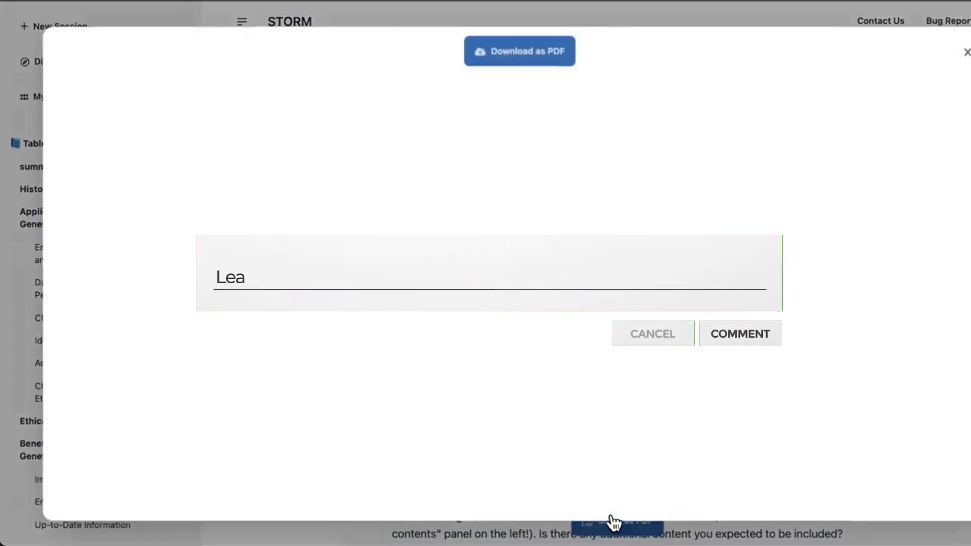
pyautogui.scroll(-20, 778, 362)
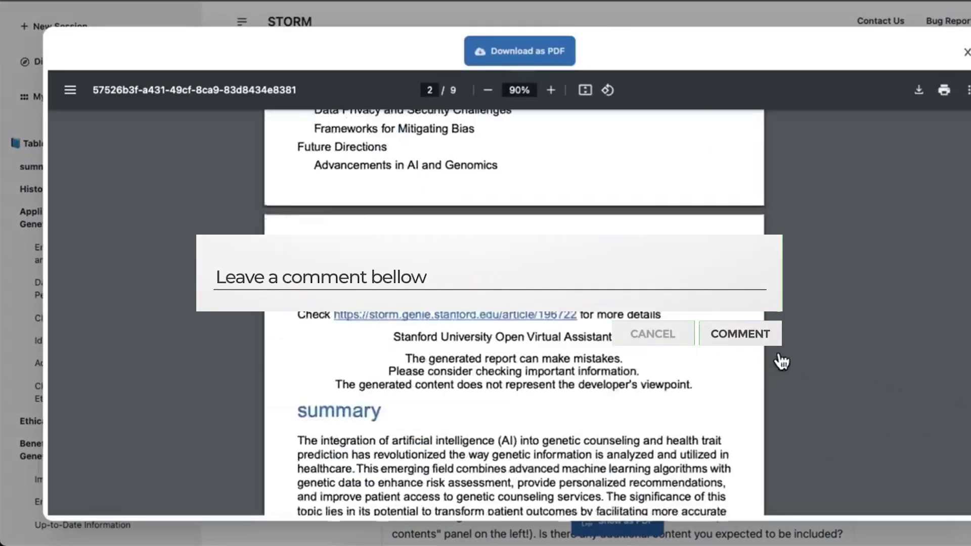
pyautogui.scroll(-20, 782, 361)
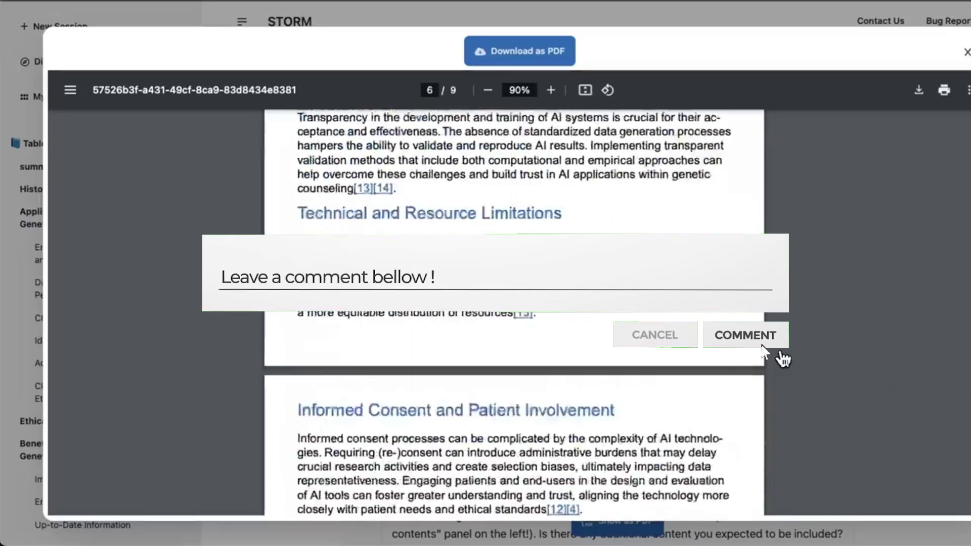
pyautogui.scroll(-10, 783, 360)
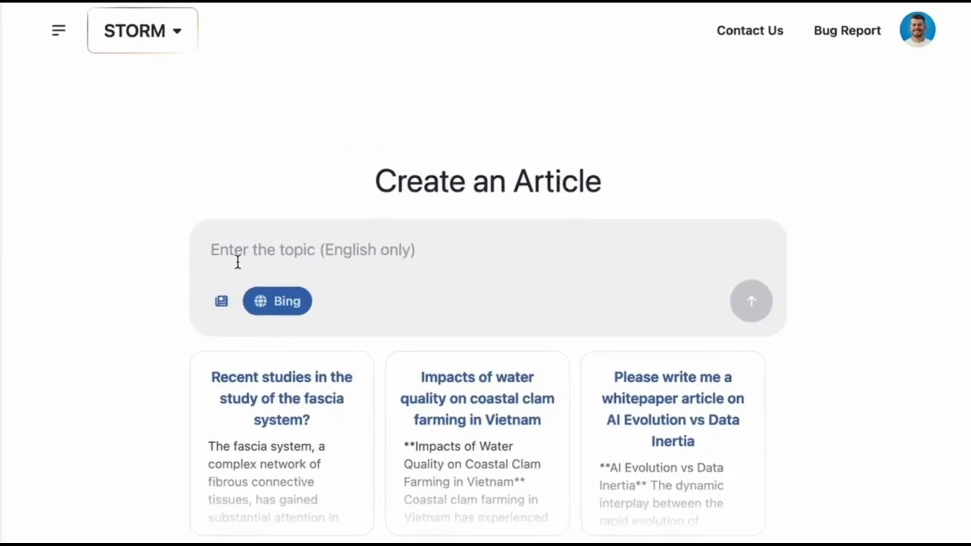
# Step: Submit 'Major developments of Artificial Intelligence in 2024' as a new article topic
pyautogui.click(238, 262)
pyautogui.write('Major developments of Artificial Intelligence in ')
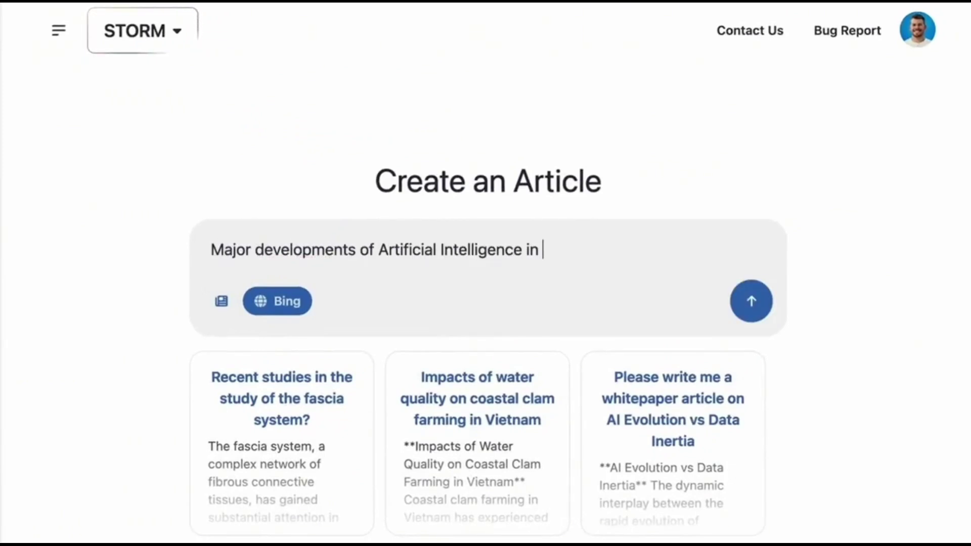
pyautogui.write('2024')
pyautogui.click(752, 299)
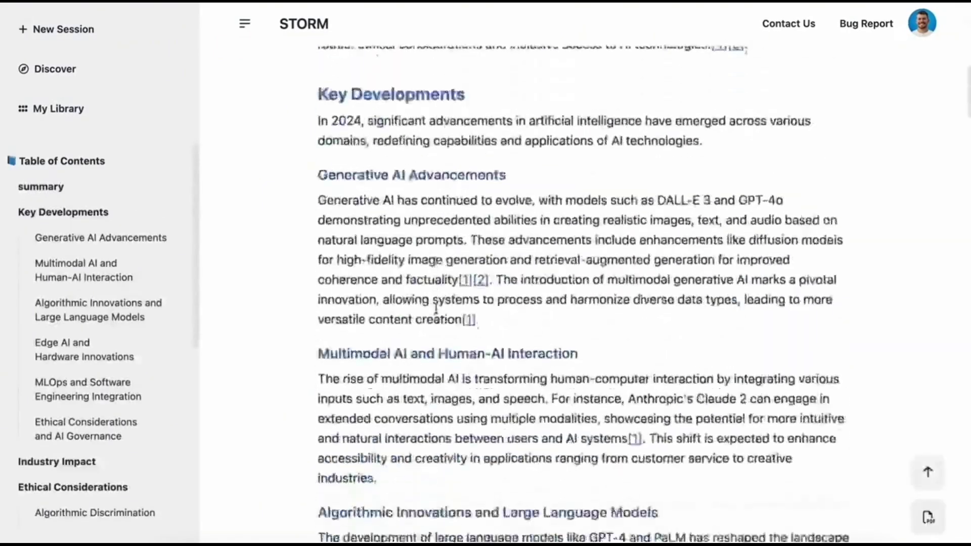
pyautogui.scroll(-20, 436, 307)
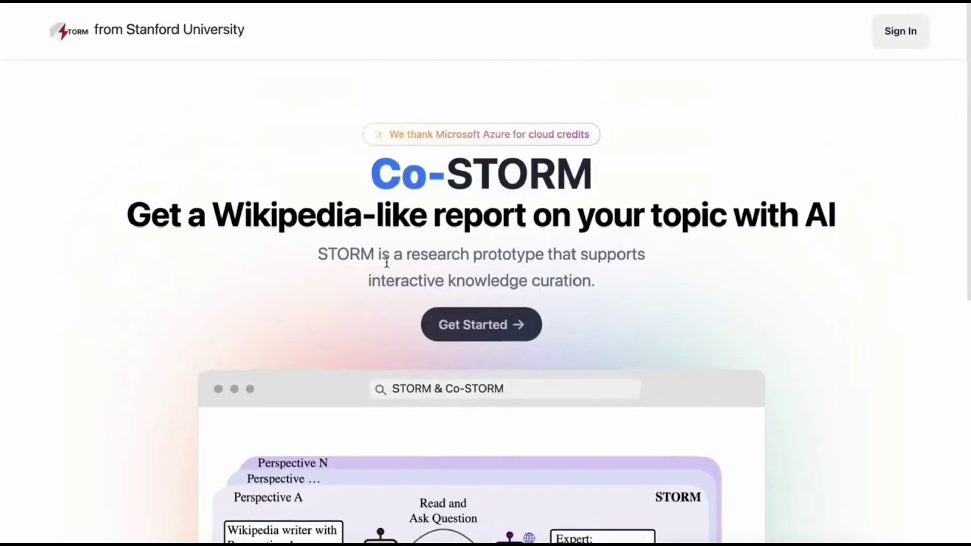
# Step: Restart article creation, re-enter the 'Major developme…' topic, submit it and scroll the result
pyautogui.click(467, 311)
pyautogui.click(266, 254)
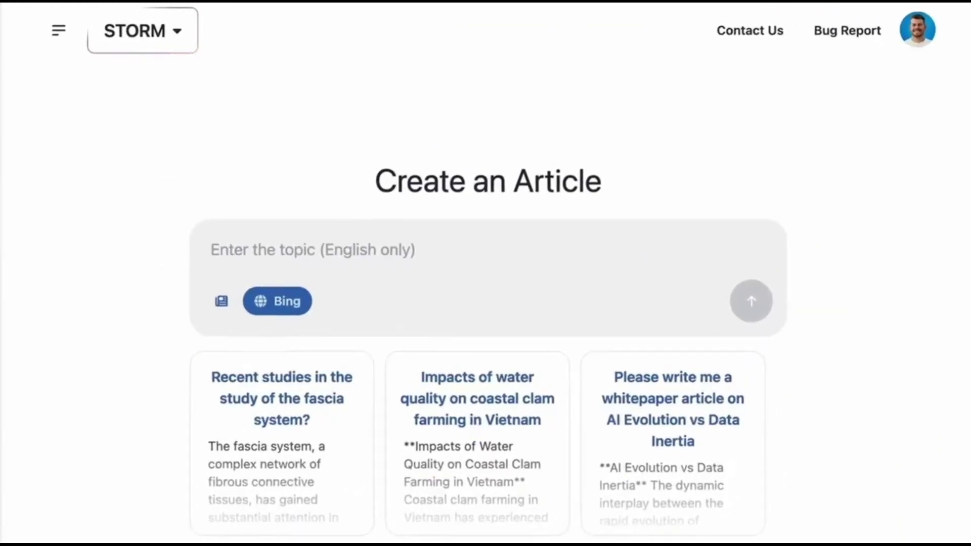
pyautogui.write('Major developments of Artificial Intelligence in 2024')
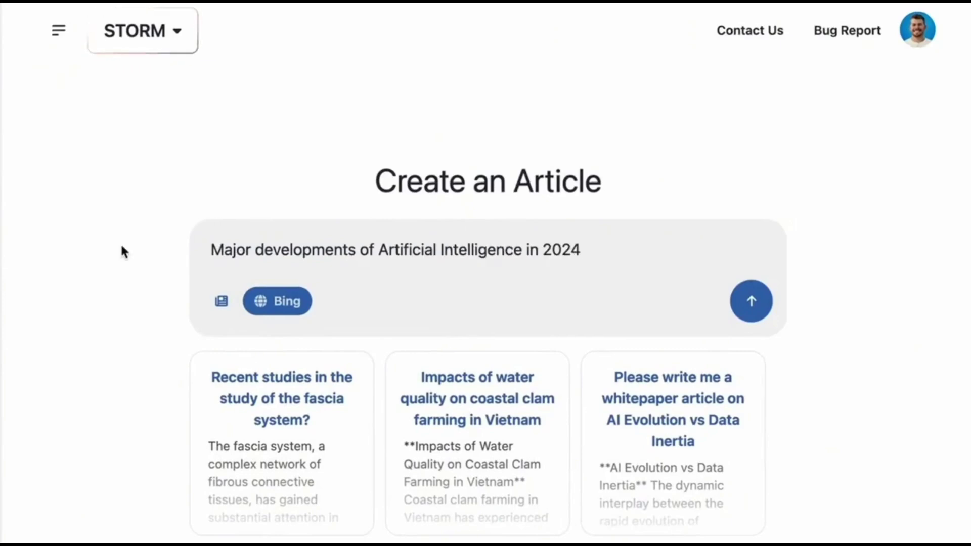
pyautogui.click(750, 301)
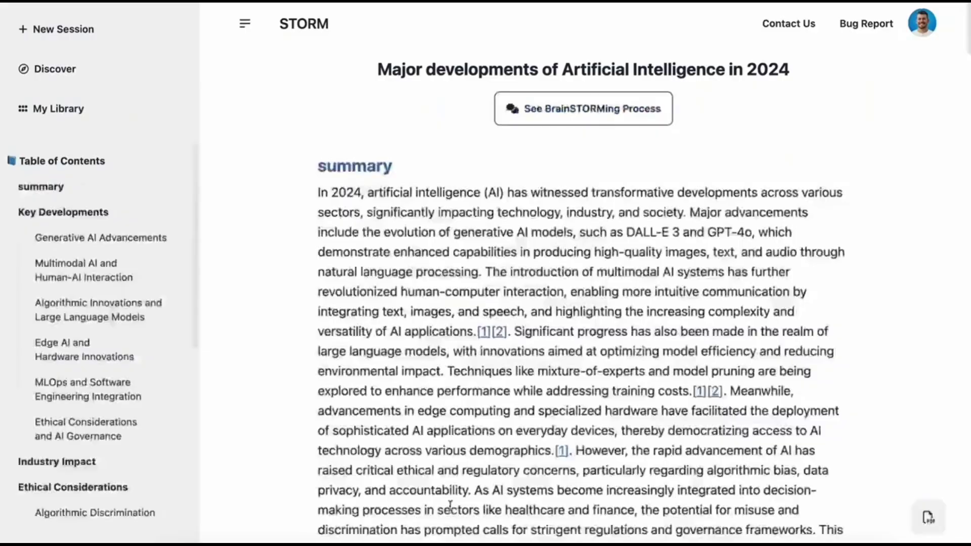
pyautogui.scroll(-20, 442, 313)
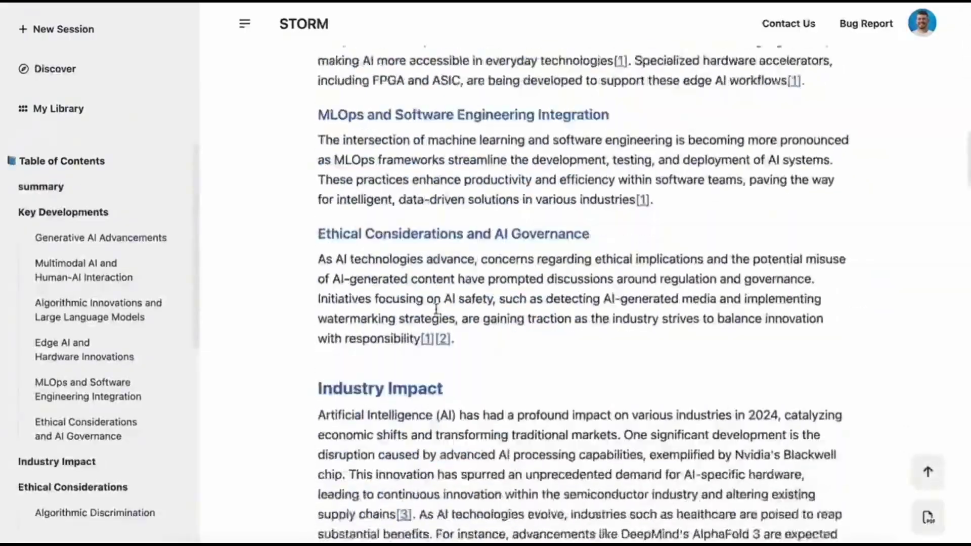
pyautogui.scroll(-15, 436, 309)
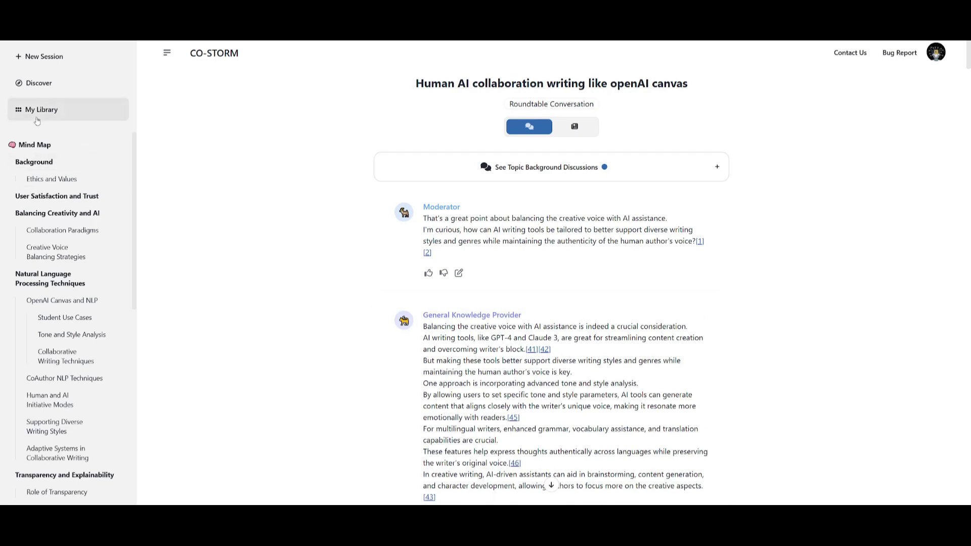
# Step: Scroll through the roundtable chat down to the final General Knowledge Provider reply to 'Hey'
pyautogui.scroll(-4, 40, 217)
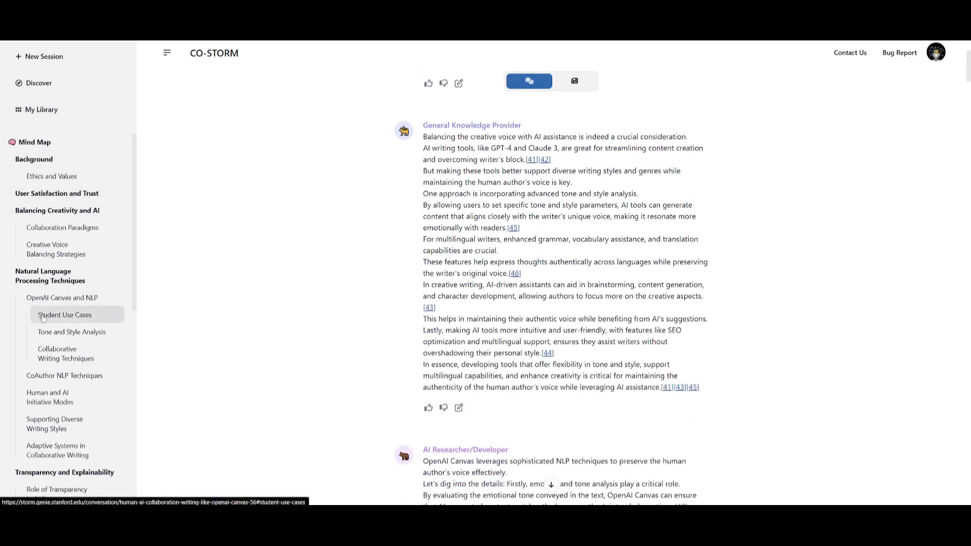
pyautogui.scroll(-10, 42, 317)
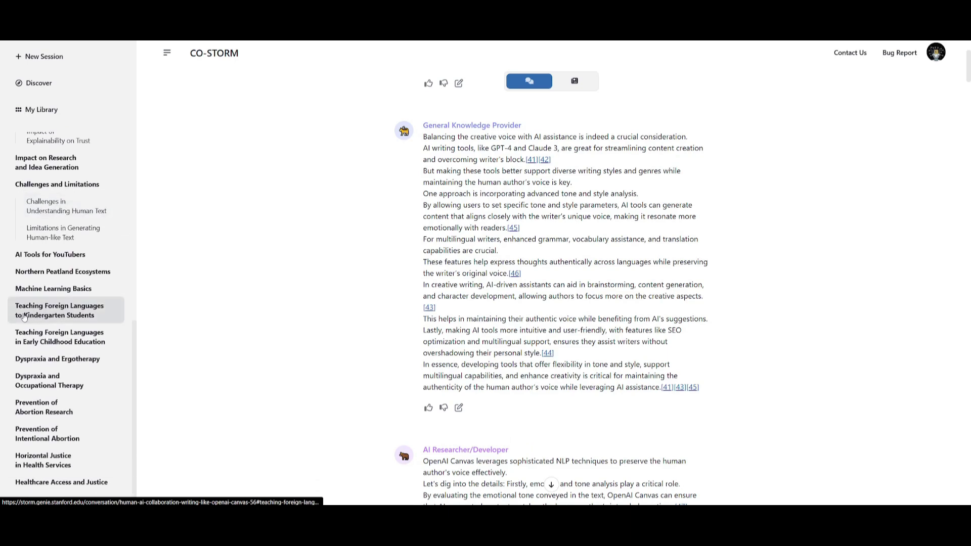
pyautogui.scroll(-2, 26, 324)
pyautogui.scroll(10, 46, 283)
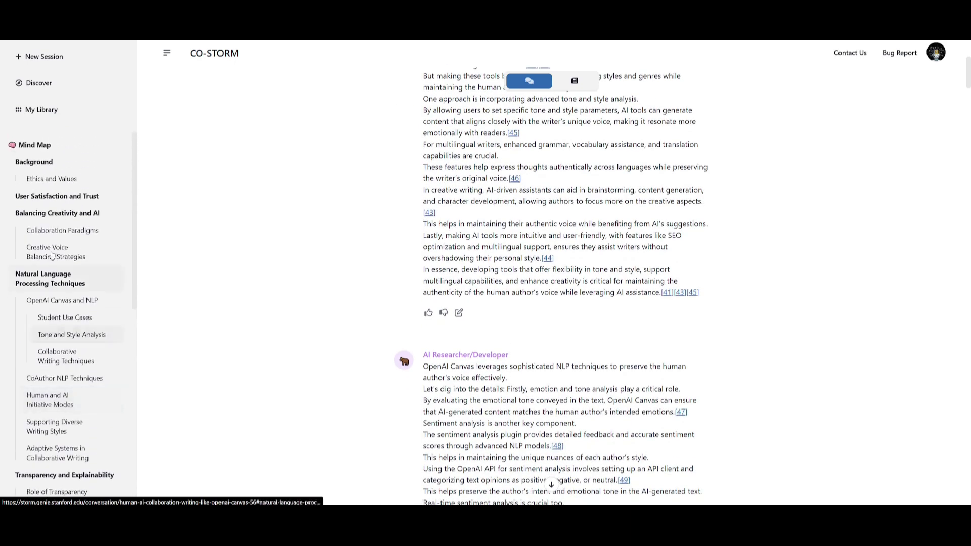
pyautogui.scroll(4, 447, 259)
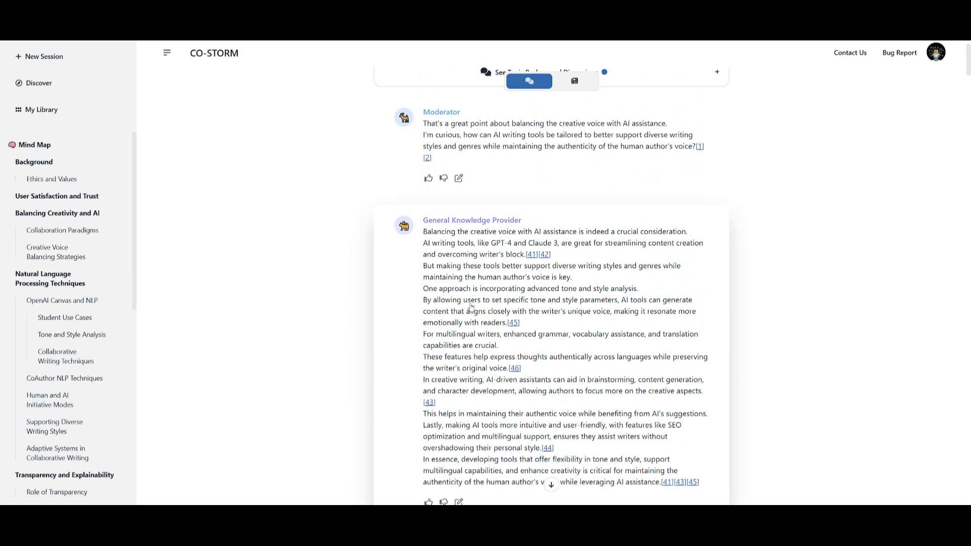
pyautogui.scroll(2, 470, 306)
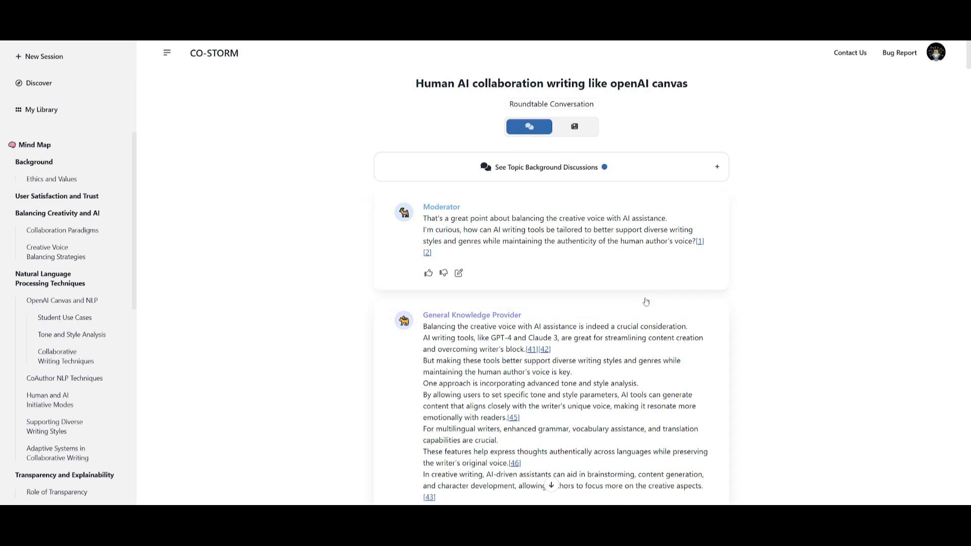
pyautogui.scroll(-3, 551, 255)
pyautogui.scroll(3, 549, 253)
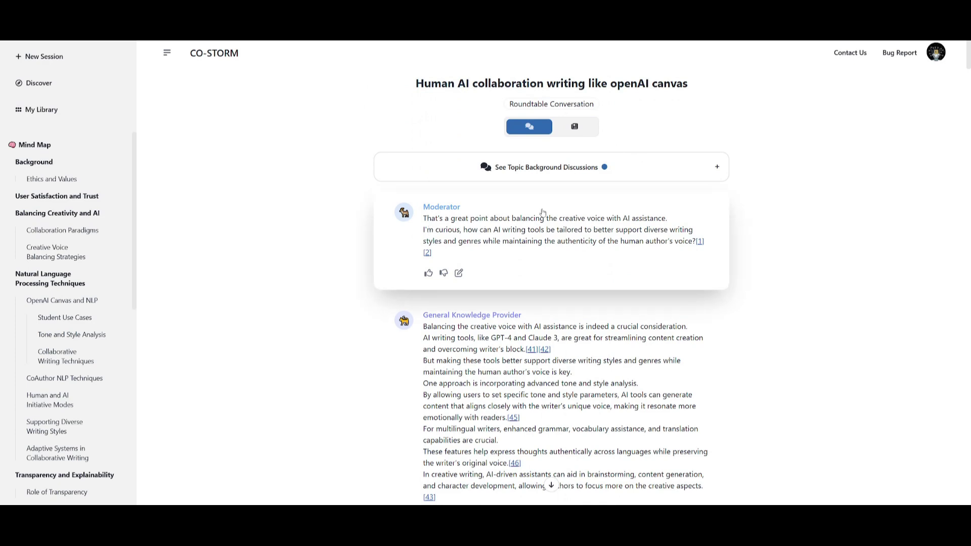
pyautogui.scroll(-2, 522, 192)
pyautogui.scroll(-5, 522, 192)
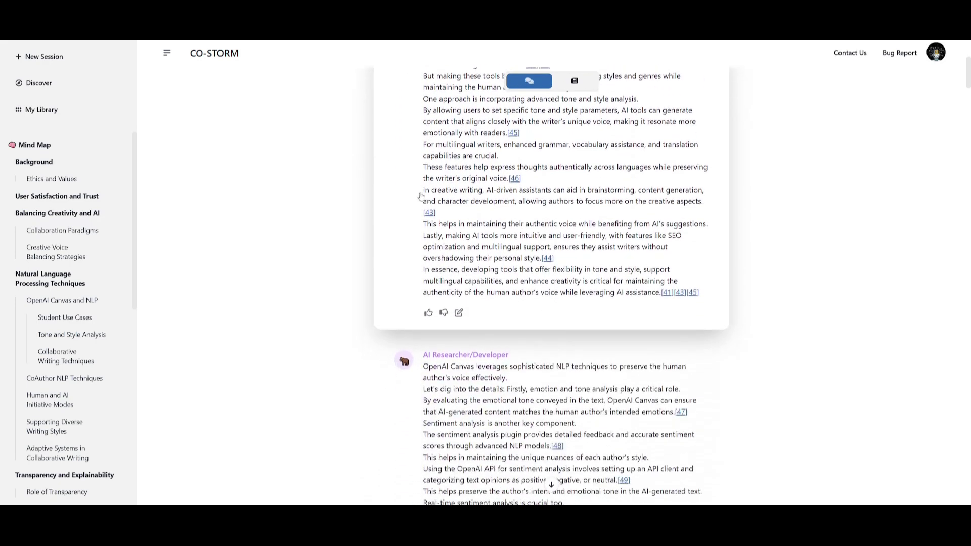
pyautogui.scroll(-1, 443, 203)
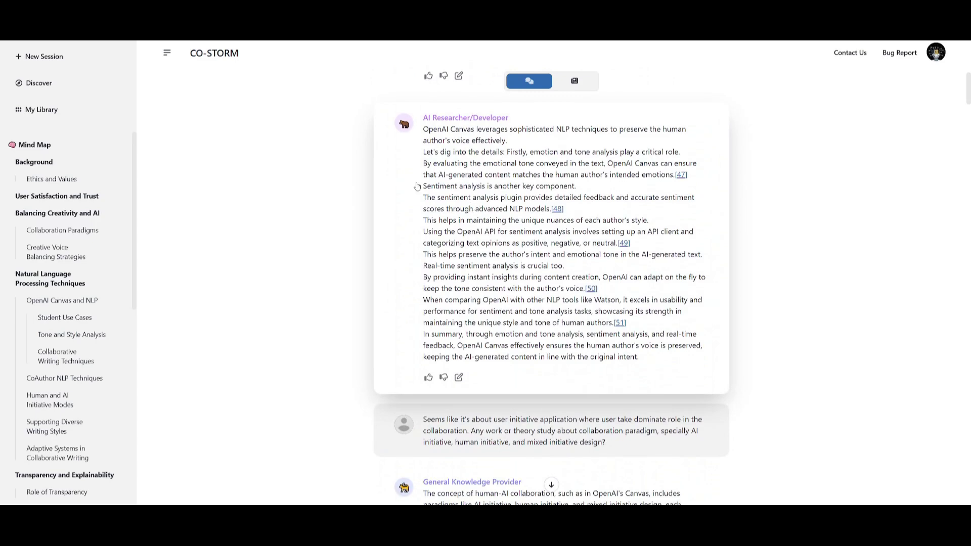
pyautogui.scroll(-5, 470, 124)
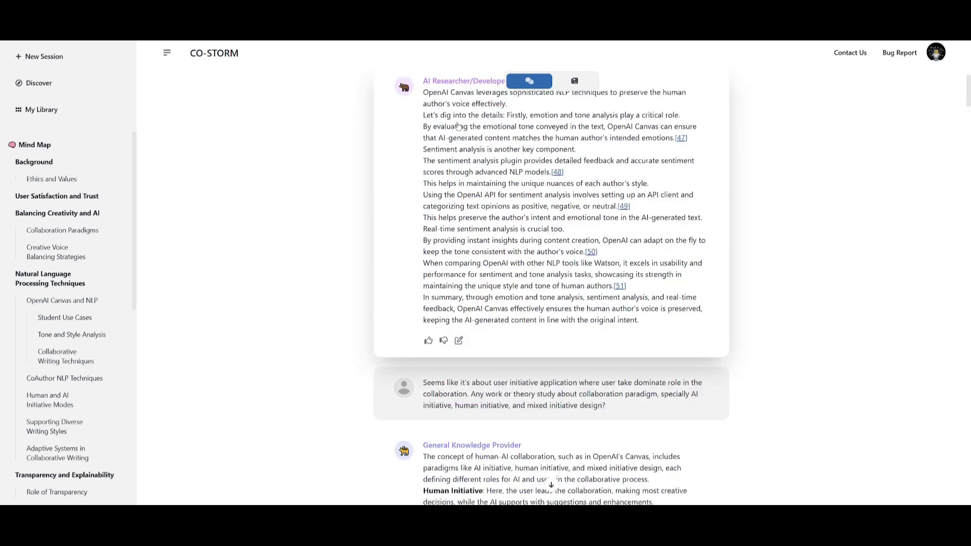
pyautogui.scroll(-10, 449, 130)
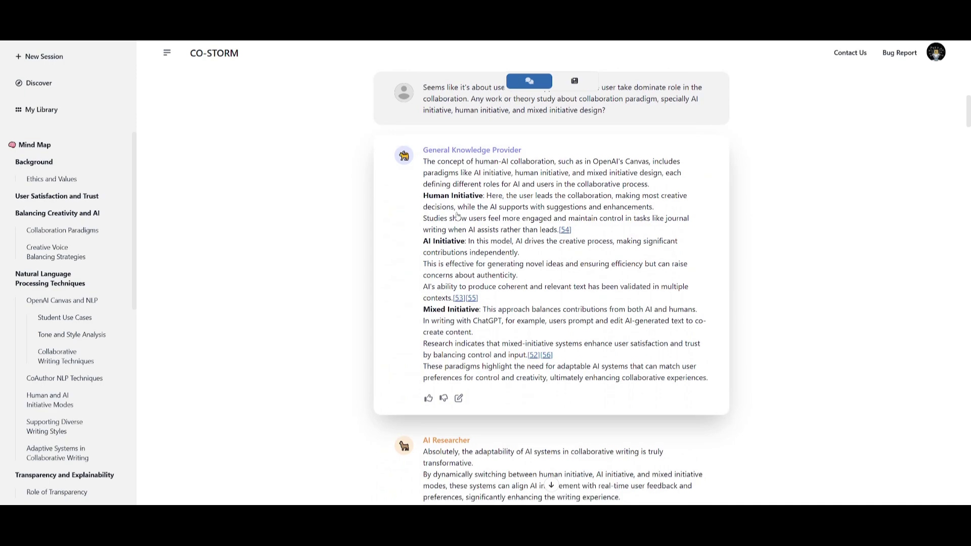
pyautogui.scroll(-9, 463, 204)
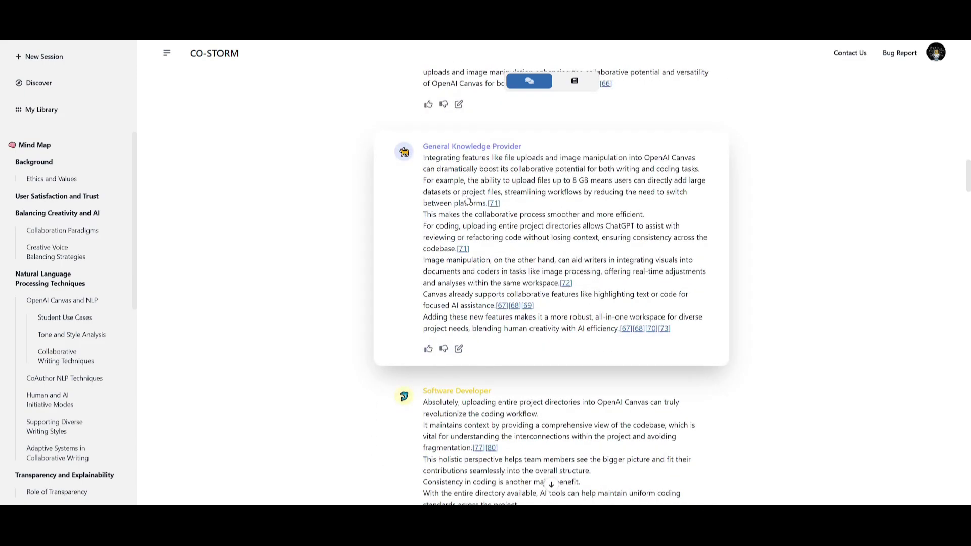
pyautogui.scroll(-20, 467, 200)
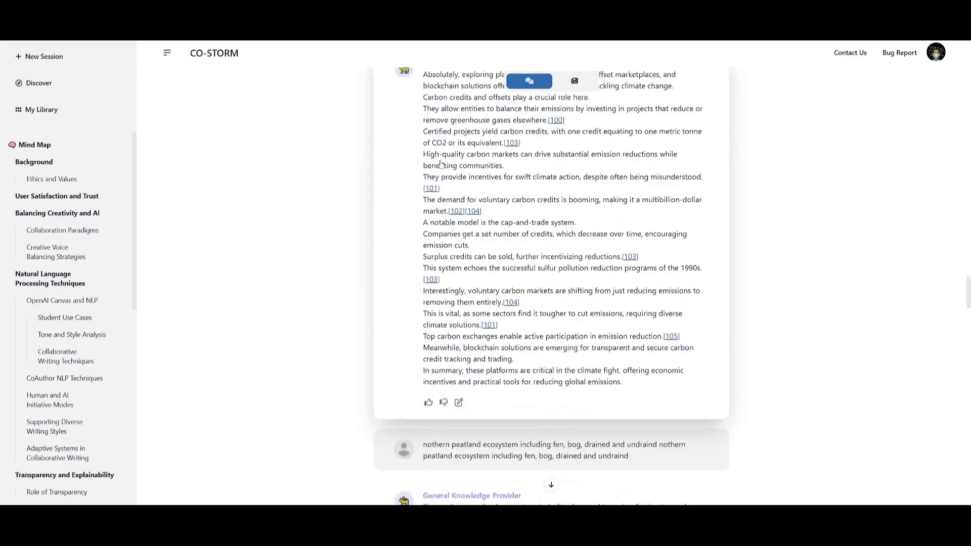
pyautogui.scroll(-20, 441, 164)
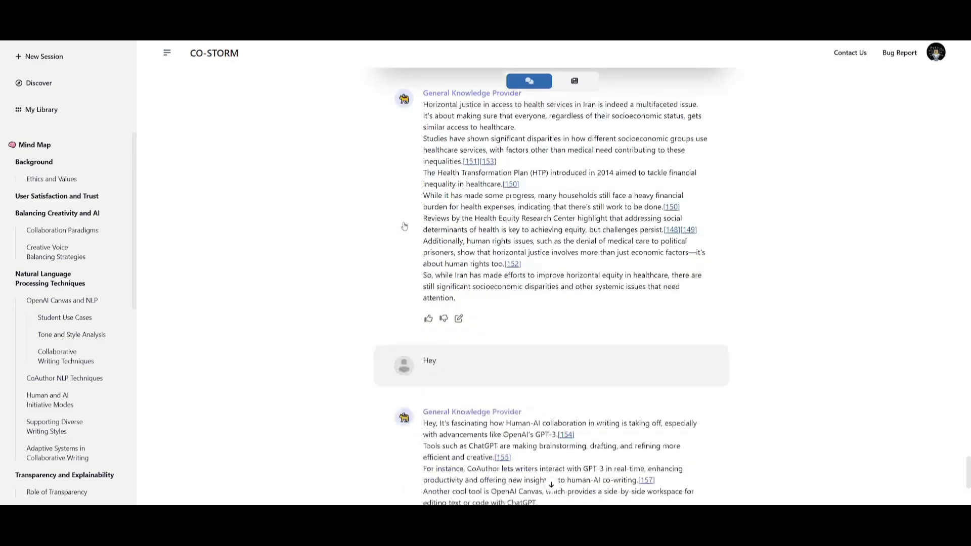
pyautogui.scroll(-5, 404, 226)
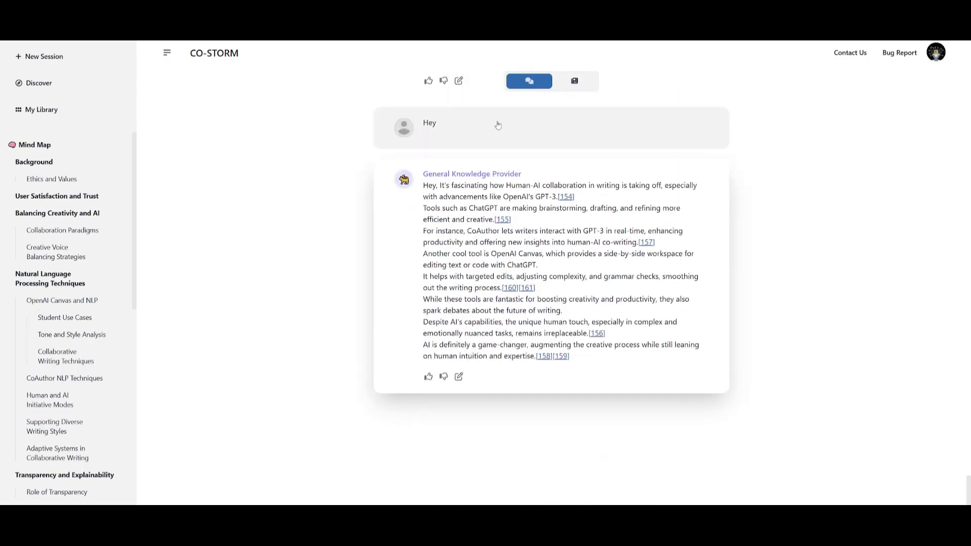
# Step: Switch from the roundtable conversation to the generated article and skim it
pyautogui.click(576, 81)
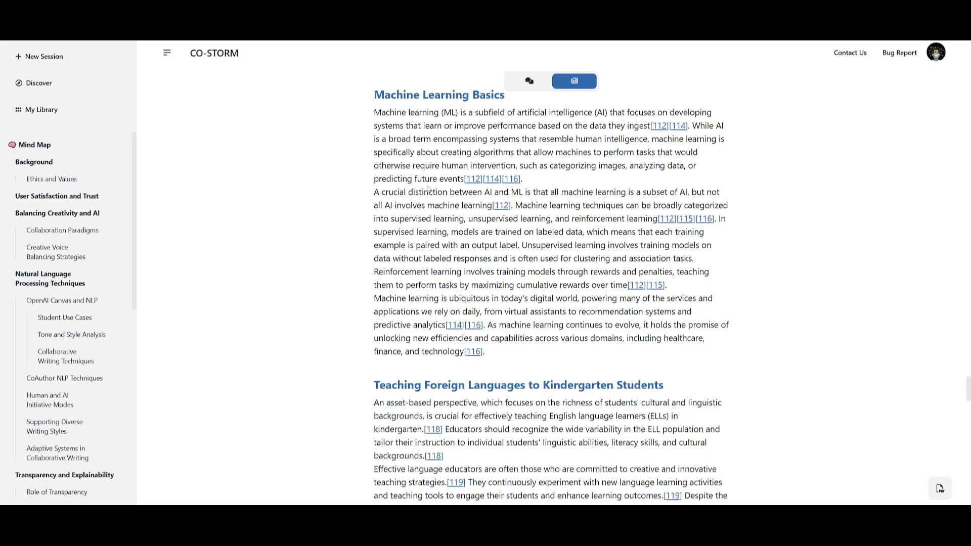
pyautogui.scroll(-20, 430, 182)
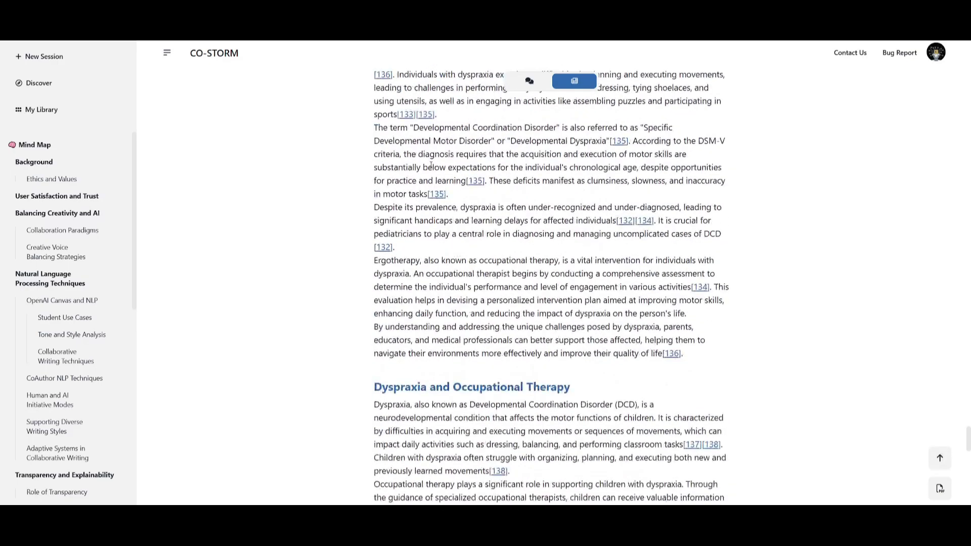
pyautogui.scroll(-12, 428, 172)
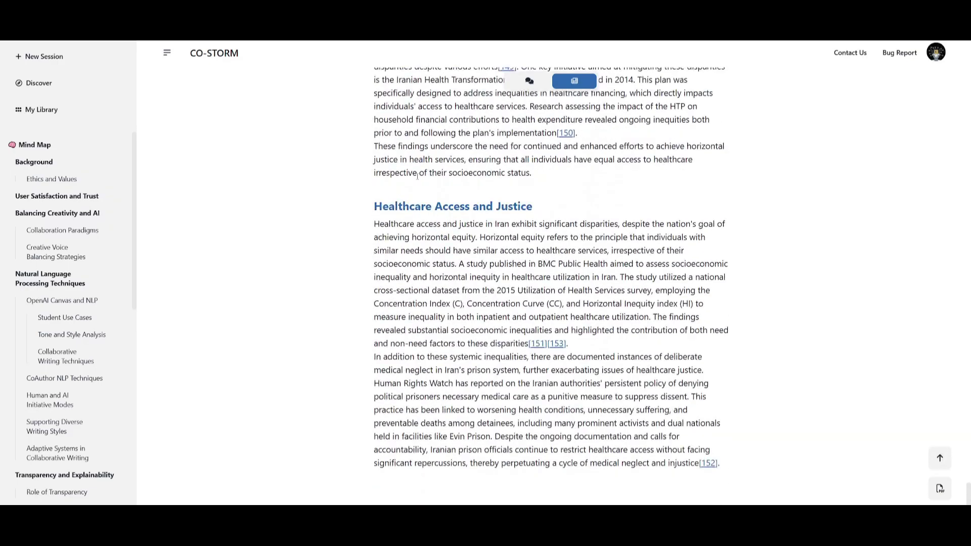
# Step: Jump to Background, Creative Voice Balancing Strategies and Machine Learning Basics, then up to AI Tools for YouTubers
pyautogui.click(43, 162)
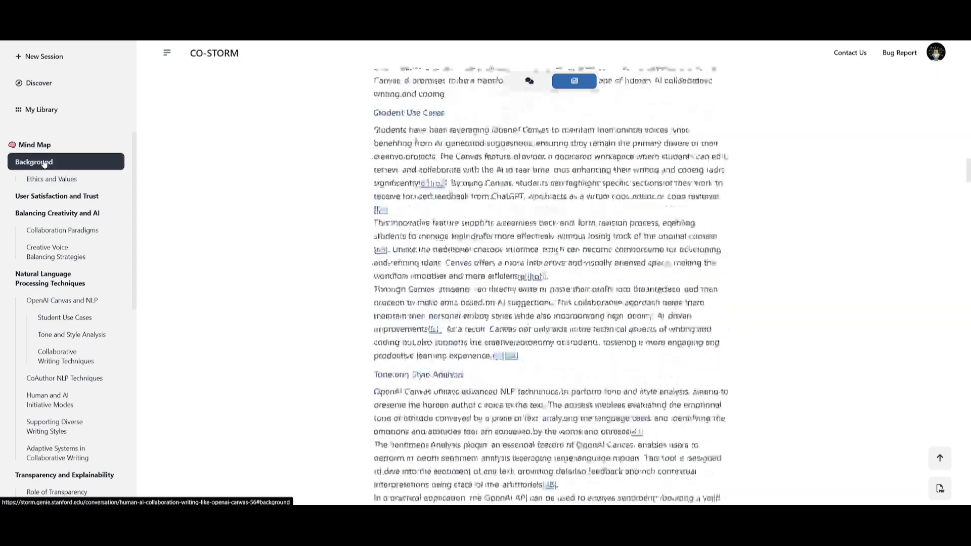
pyautogui.click(50, 252)
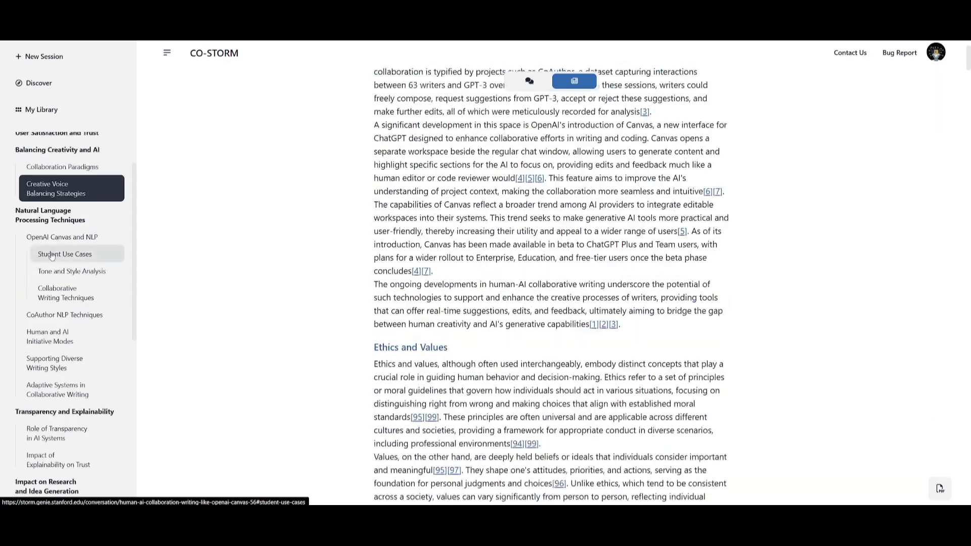
pyautogui.scroll(-5, 60, 341)
pyautogui.click(57, 327)
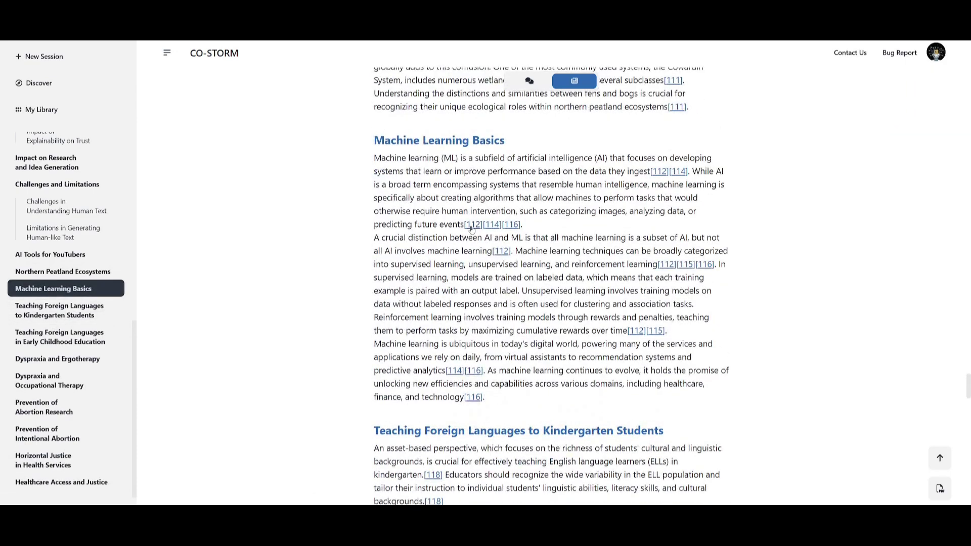
pyautogui.moveTo(471, 229)
pyautogui.scroll(10, 647, 401)
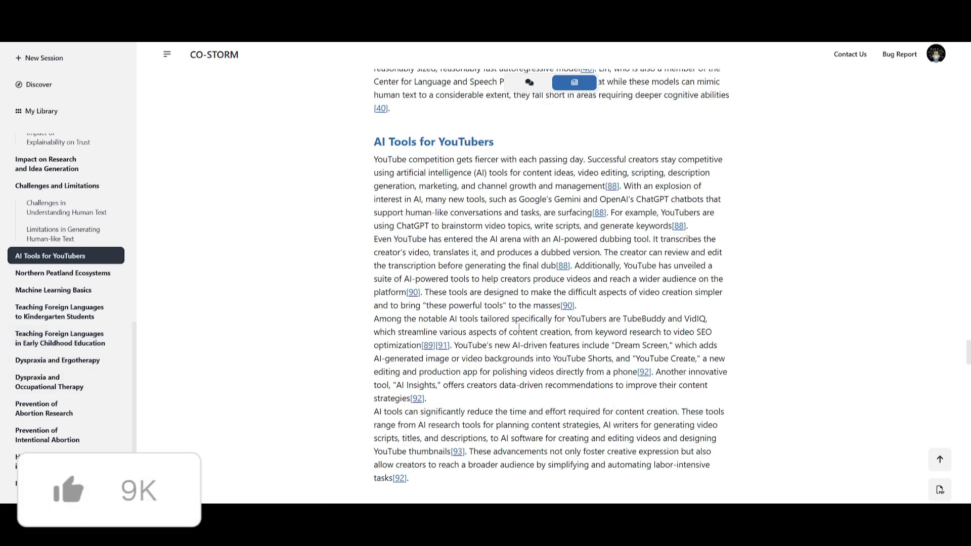
# Step: Show the article as a PDF and scroll through its pages and references
pyautogui.click(939, 491)
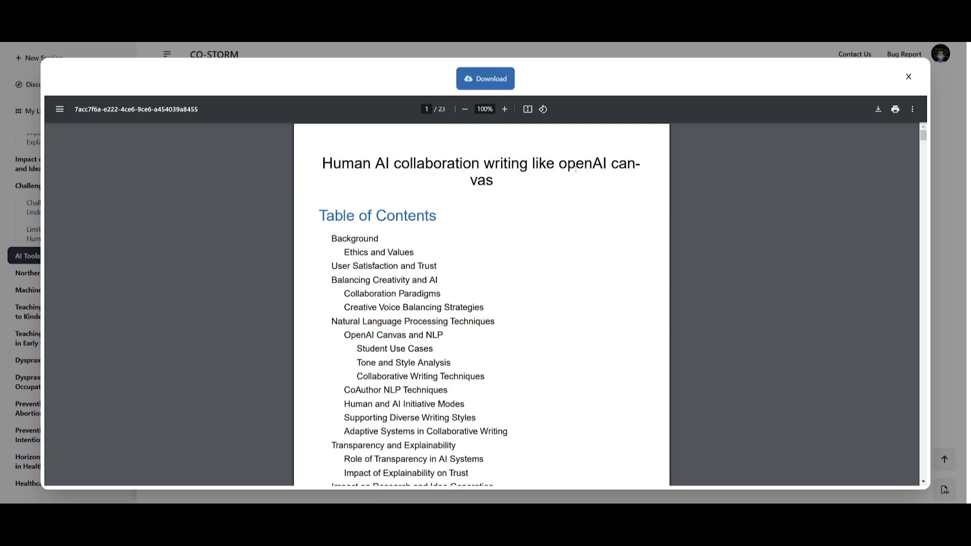
pyautogui.scroll(-15, 717, 152)
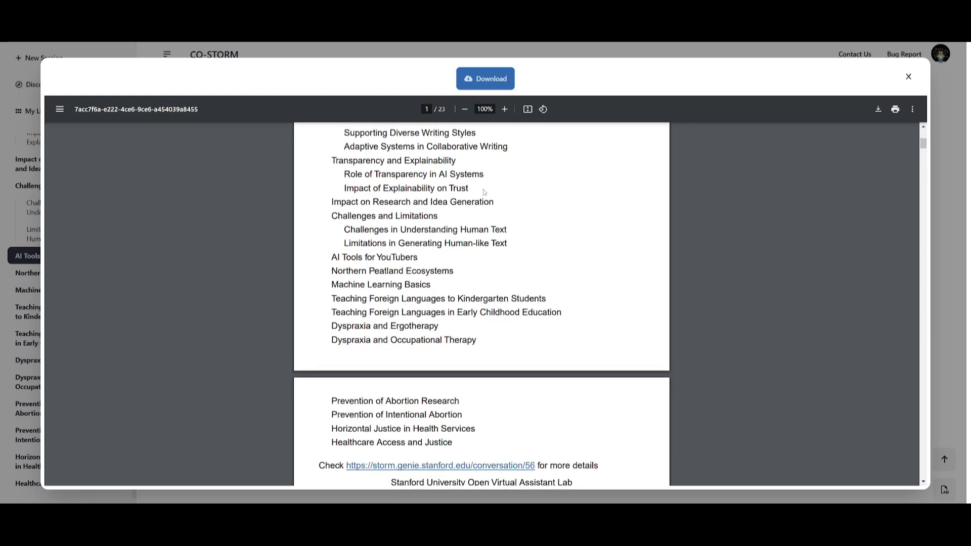
pyautogui.scroll(-20, 402, 239)
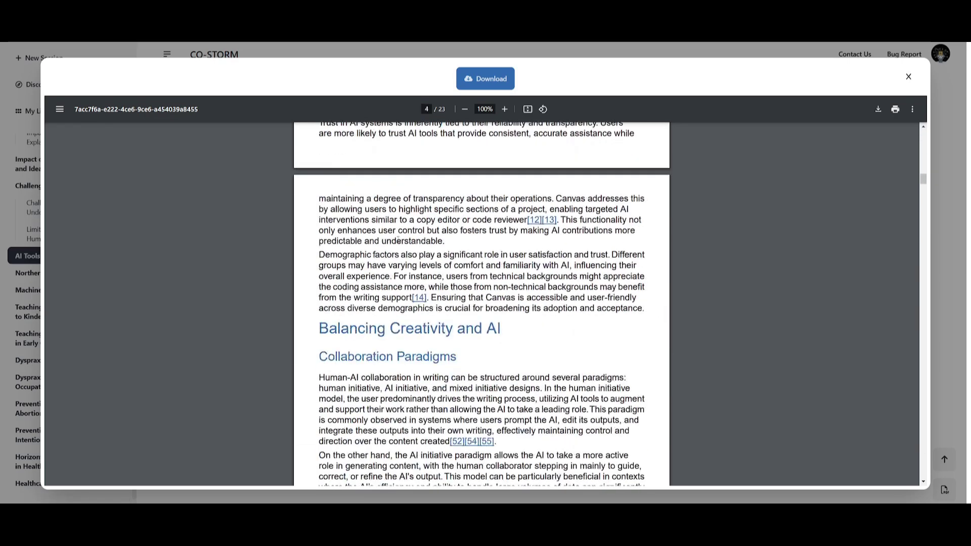
pyautogui.scroll(-10, 404, 240)
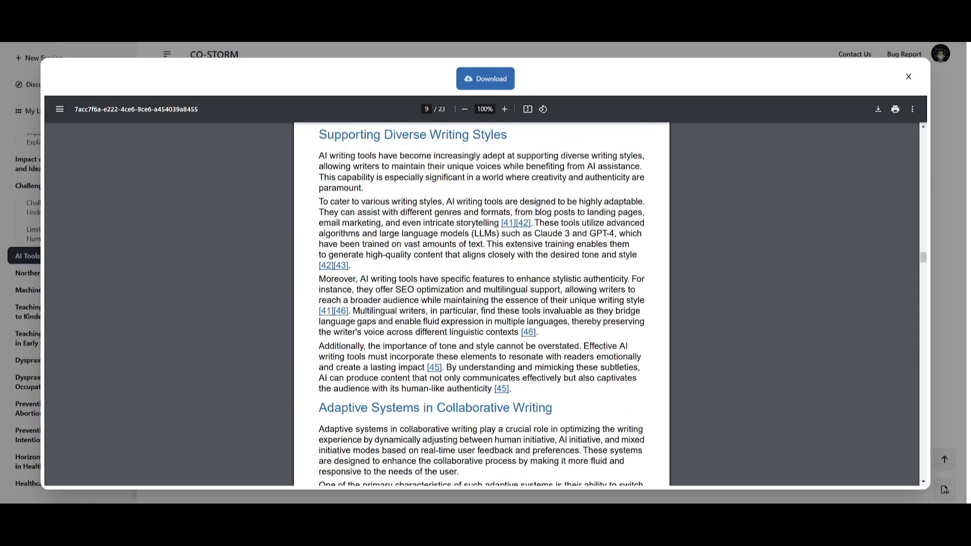
pyautogui.scroll(-20, 357, 260)
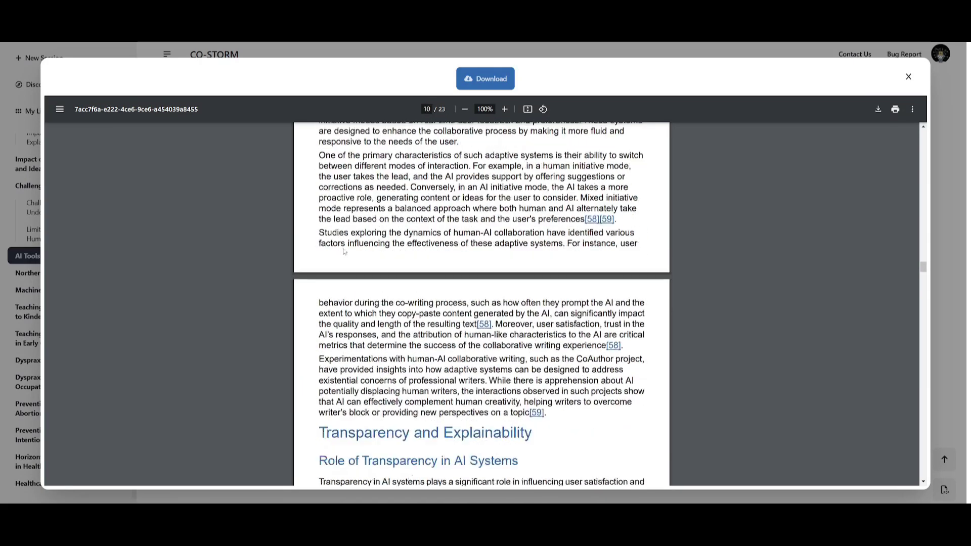
pyautogui.scroll(-8, 377, 252)
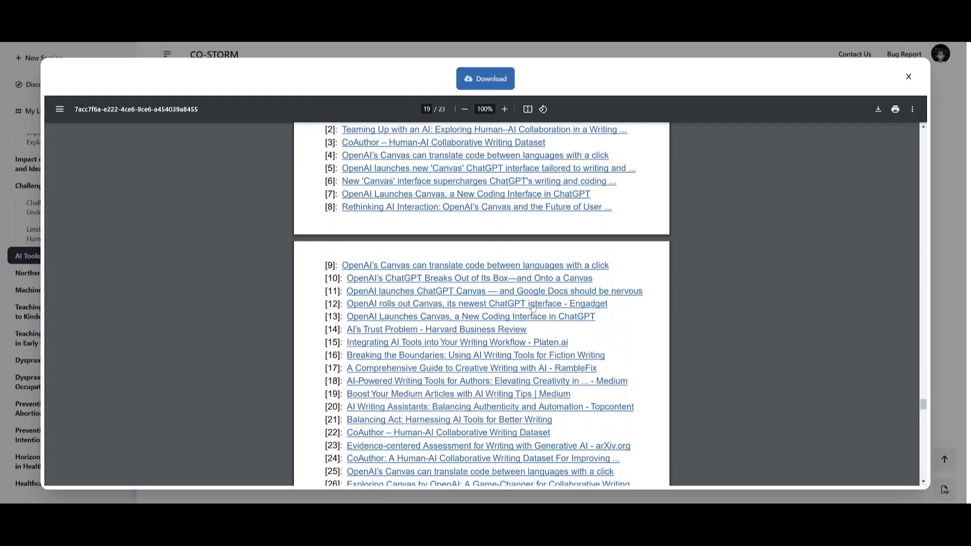
pyautogui.scroll(5, 515, 305)
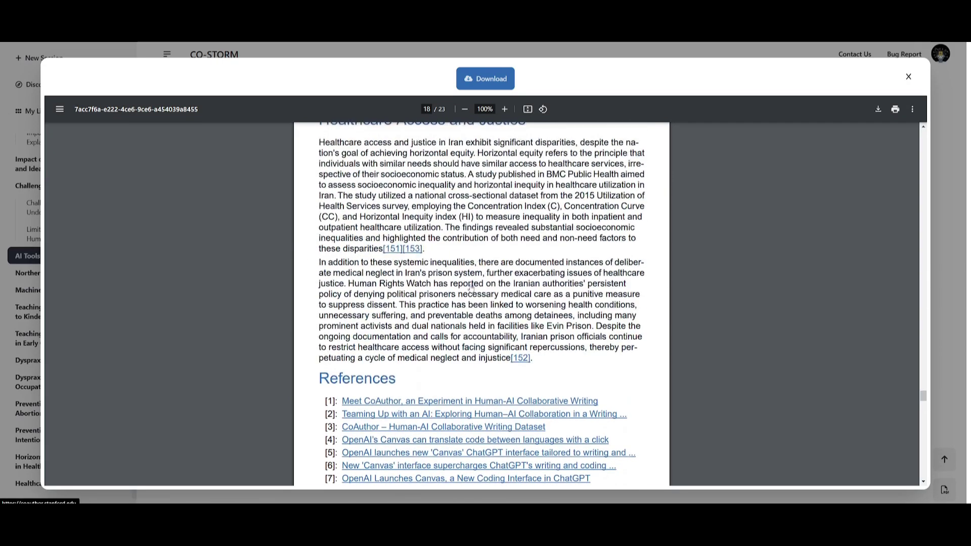
pyautogui.scroll(-15, 373, 279)
pyautogui.scroll(-20, 374, 279)
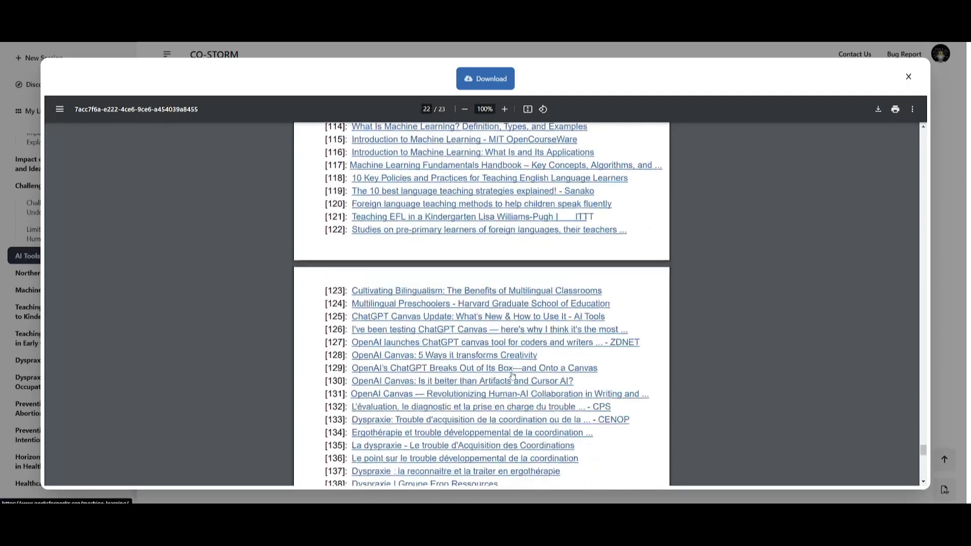
# Step: Scroll the PDF back to page 1 with the title and table of contents
pyautogui.scroll(2, 306, 330)
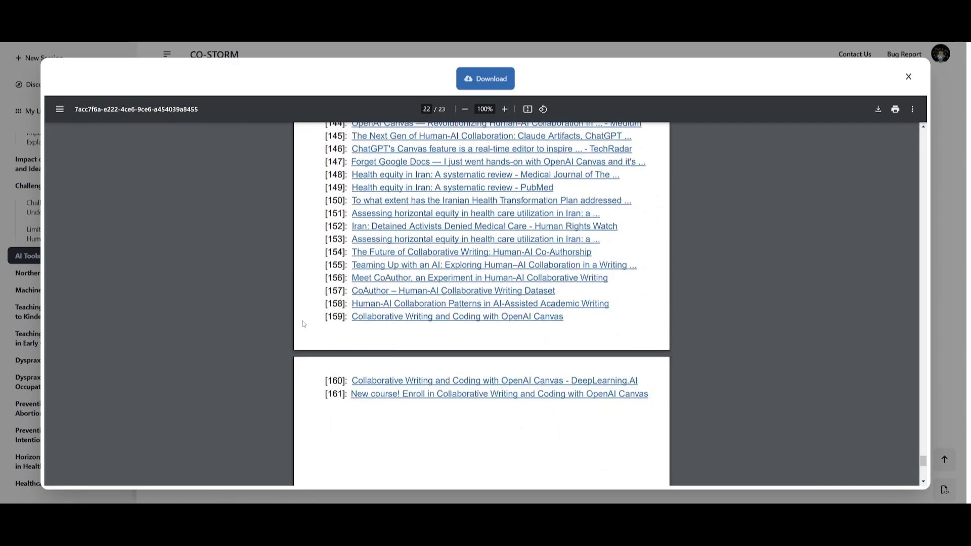
pyautogui.scroll(20, 363, 385)
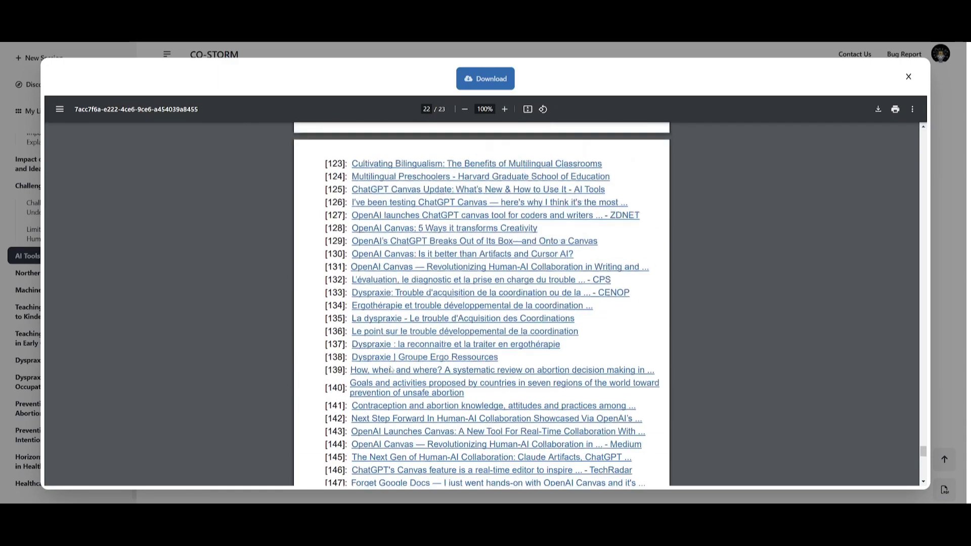
pyautogui.scroll(20, 397, 350)
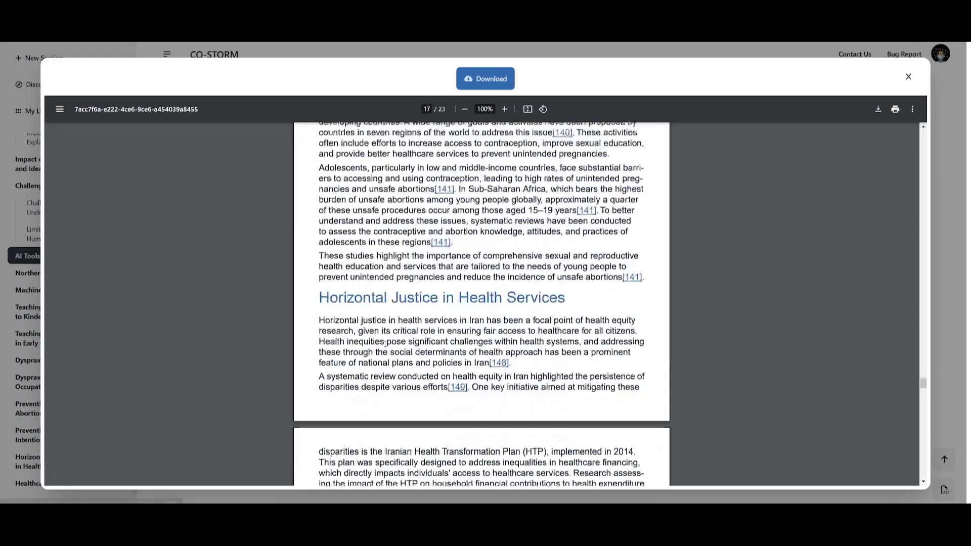
pyautogui.scroll(20, 386, 392)
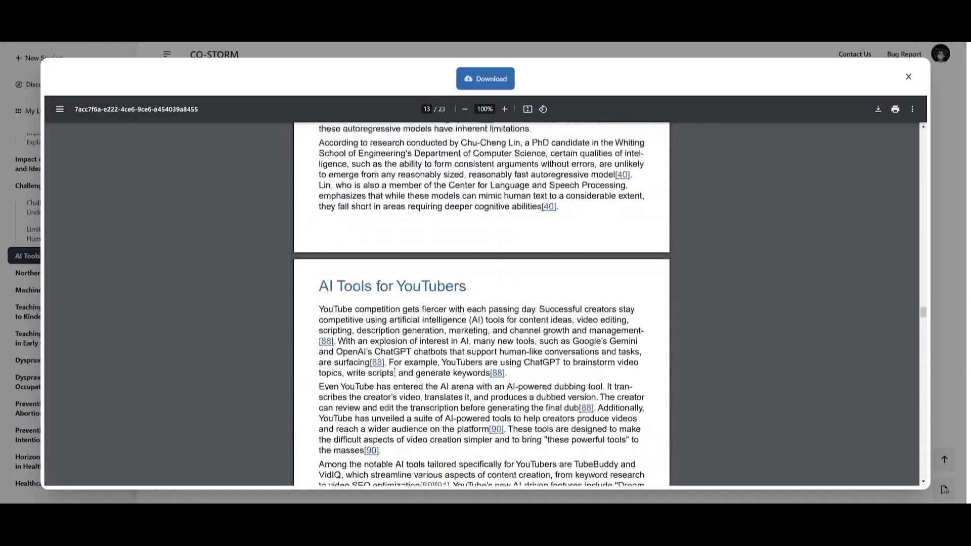
pyautogui.scroll(20, 427, 358)
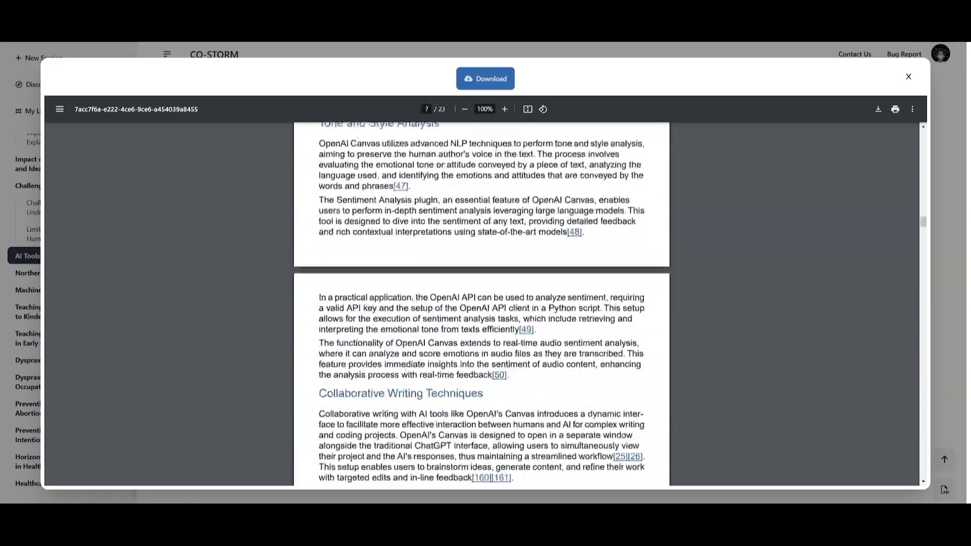
pyautogui.scroll(20, 405, 334)
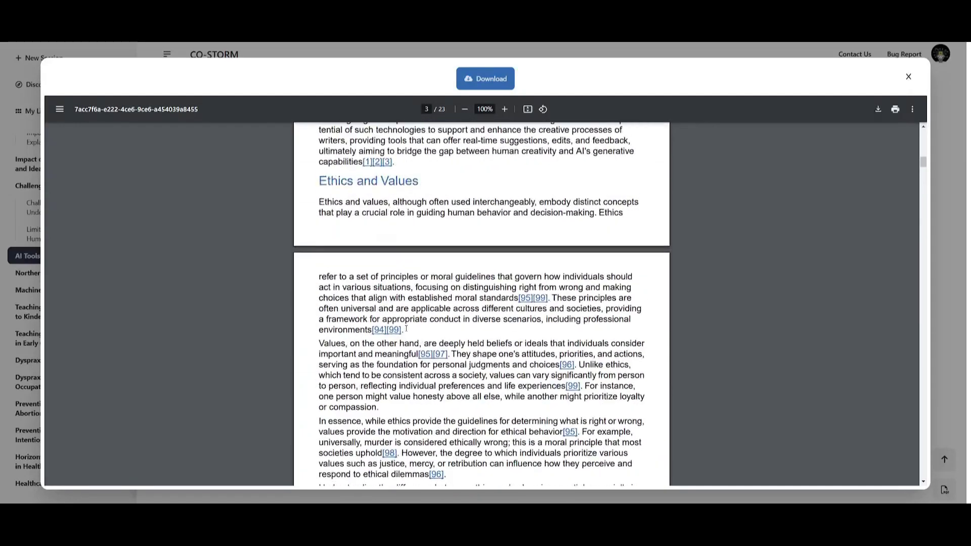
pyautogui.scroll(10, 516, 307)
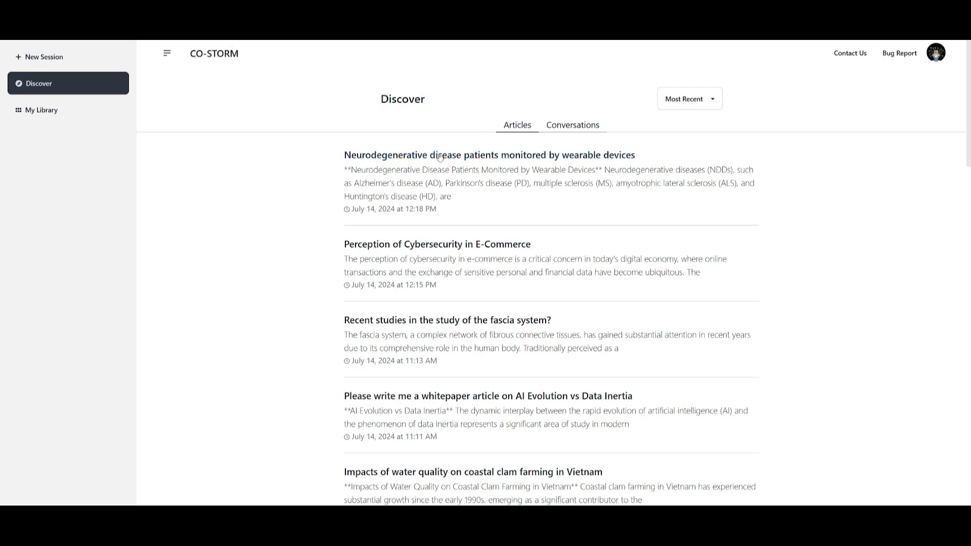
# Step: Open 'Perception of Cybersecurity in E-Commerce' from the Discover articles list
pyautogui.scroll(-3, 349, 161)
pyautogui.scroll(-3, 349, 161)
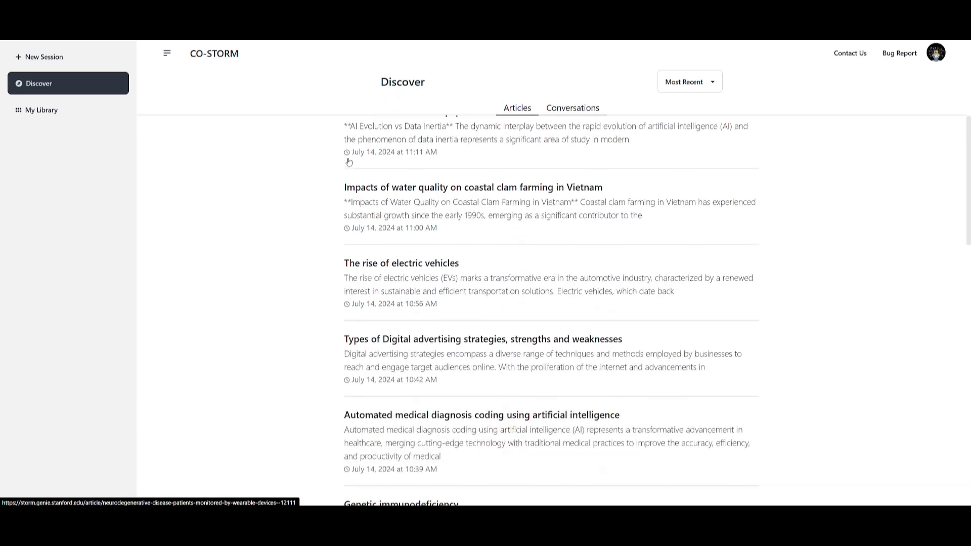
pyautogui.scroll(6, 347, 160)
pyautogui.click(425, 243)
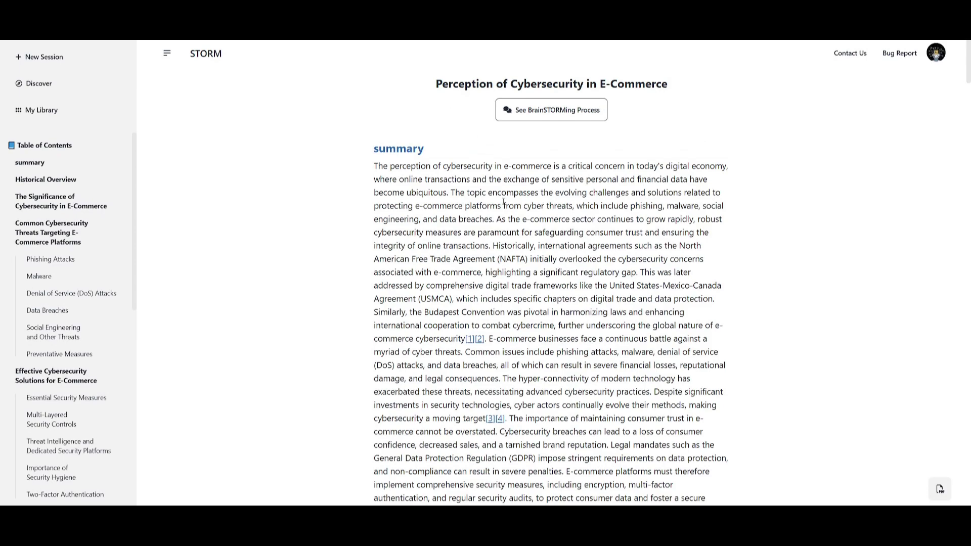
# Step: Read through the e-commerce cybersecurity article, then go to My Library showing 'world of ai'
pyautogui.scroll(-20, 503, 202)
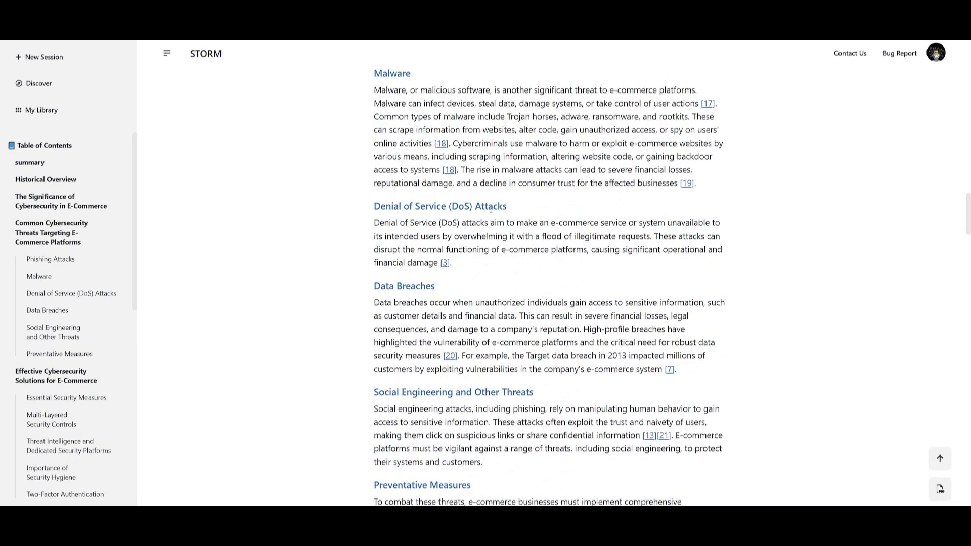
pyautogui.scroll(-20, 400, 281)
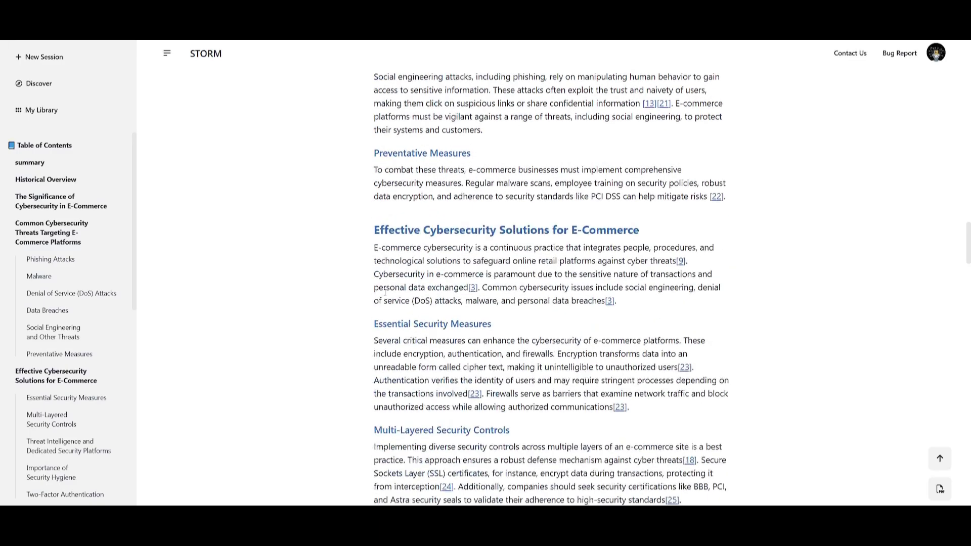
pyautogui.scroll(-18, 393, 287)
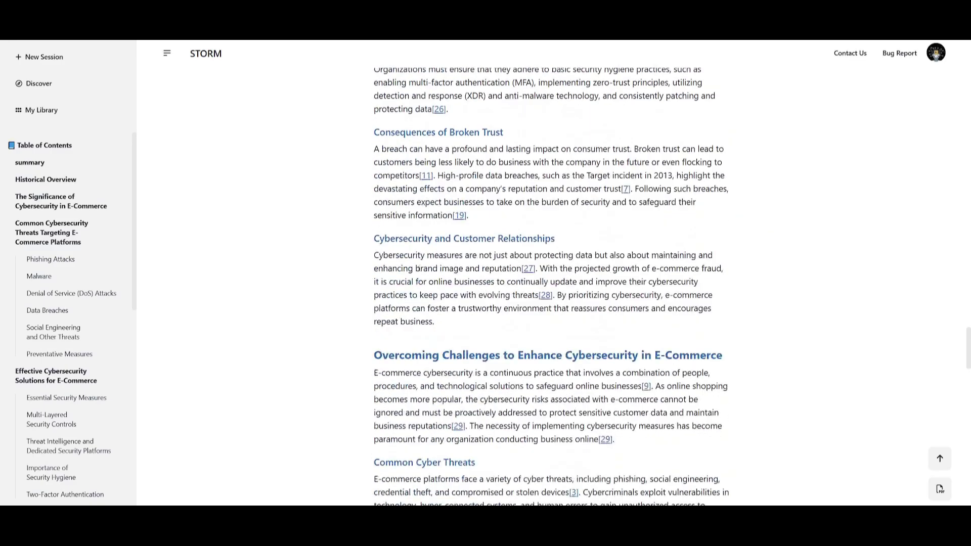
pyautogui.scroll(-6, 417, 271)
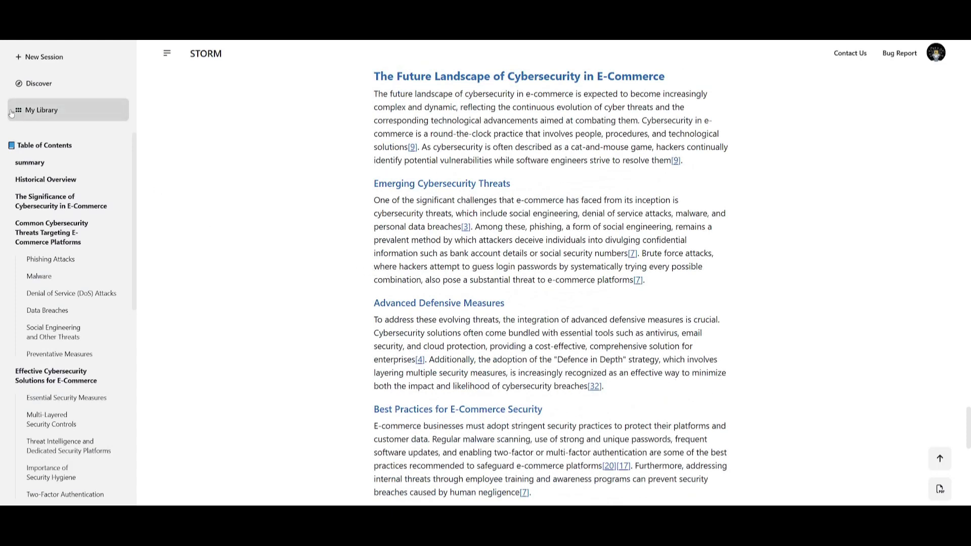
pyautogui.click(42, 113)
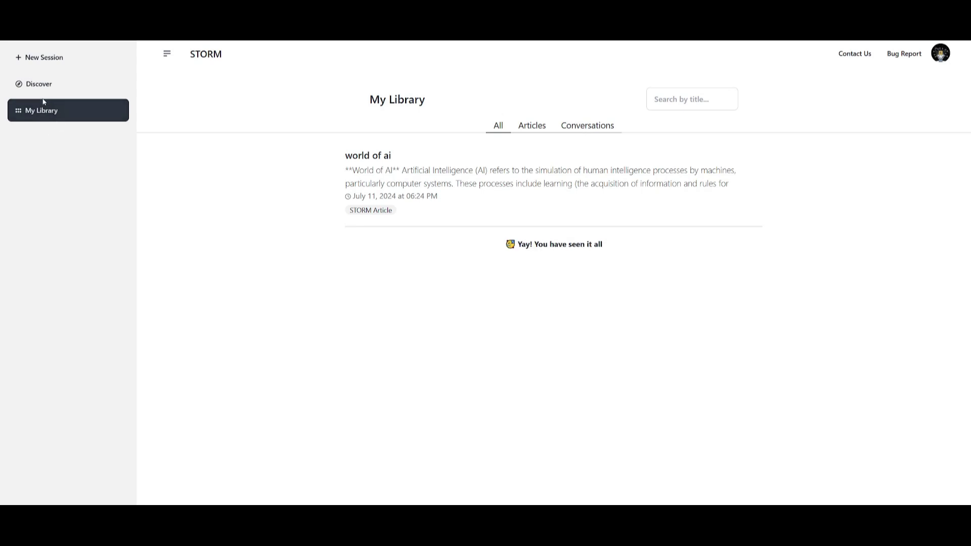
# Step: Start a new session in Co-STORM (Roundtable conversation) mode
pyautogui.click(33, 58)
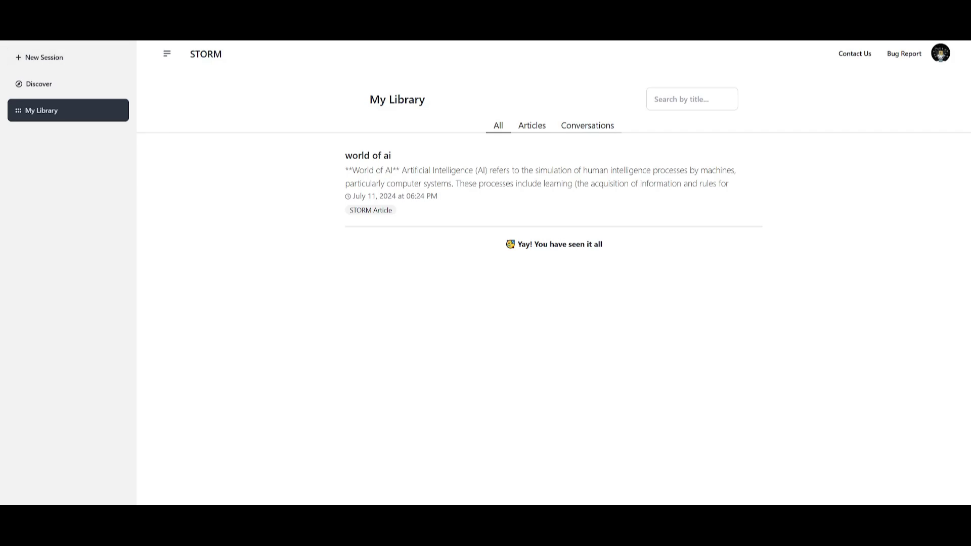
pyautogui.click(223, 53)
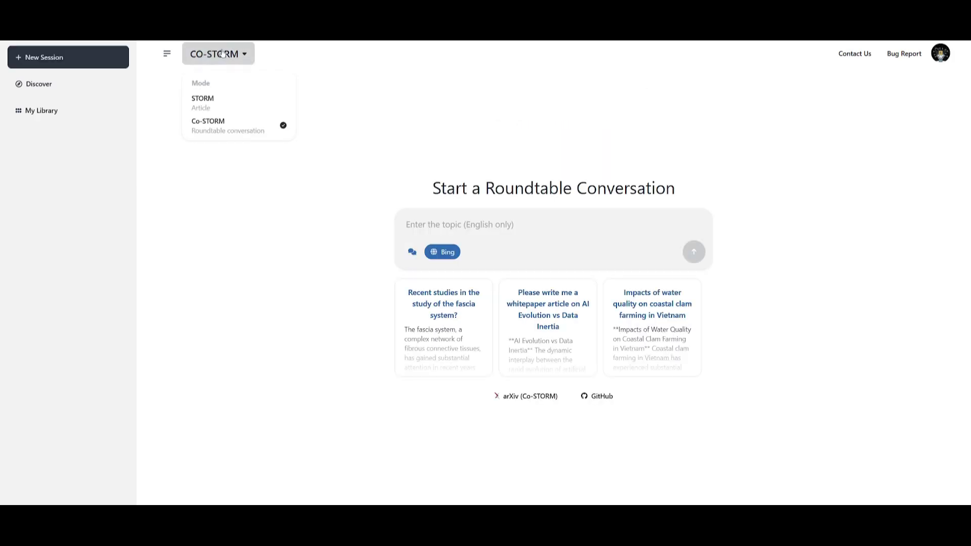
pyautogui.click(218, 129)
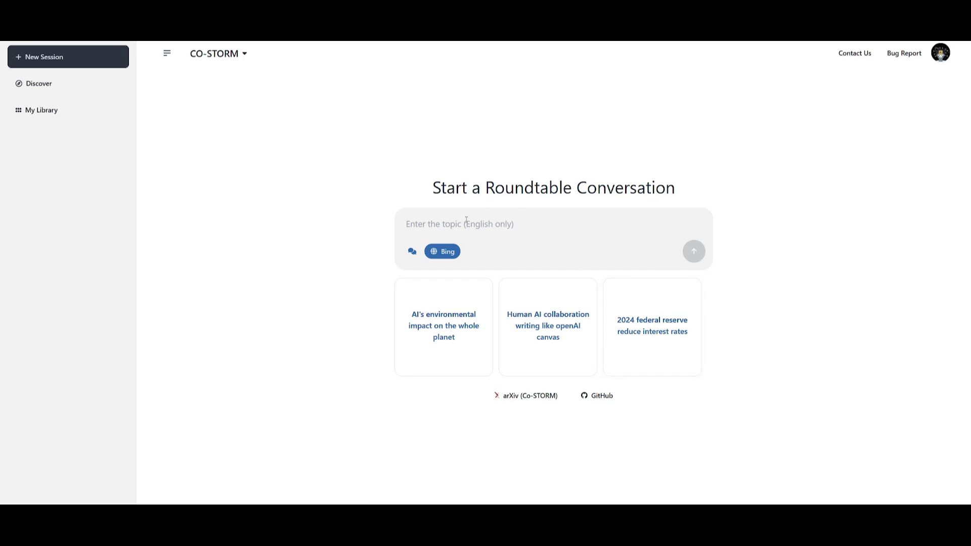
# Step: Paste 'generate an article of the growing world of ai' as the topic and start the roundtable
pyautogui.click(466, 220)
pyautogui.write('generate an article of the growing world of ai')
pyautogui.press('BackSpace')
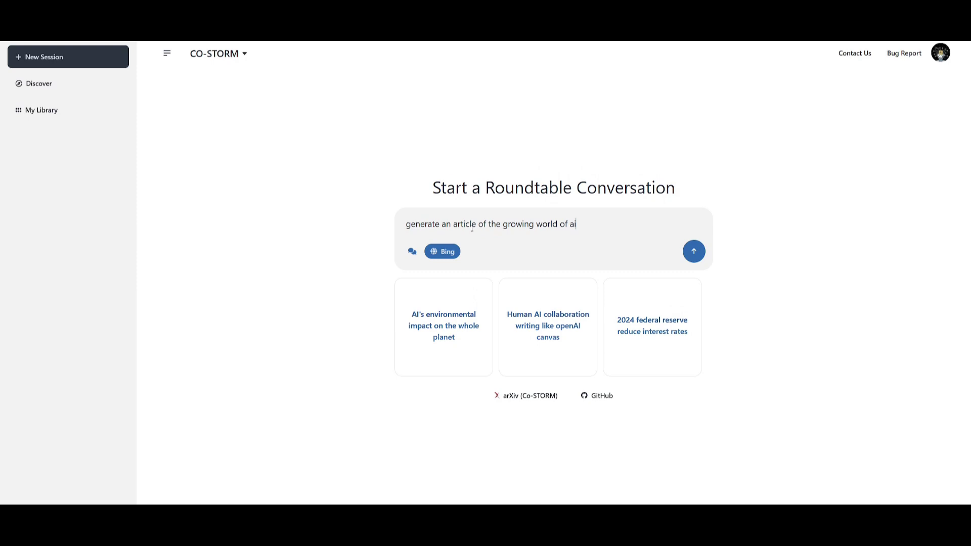
pyautogui.click(694, 252)
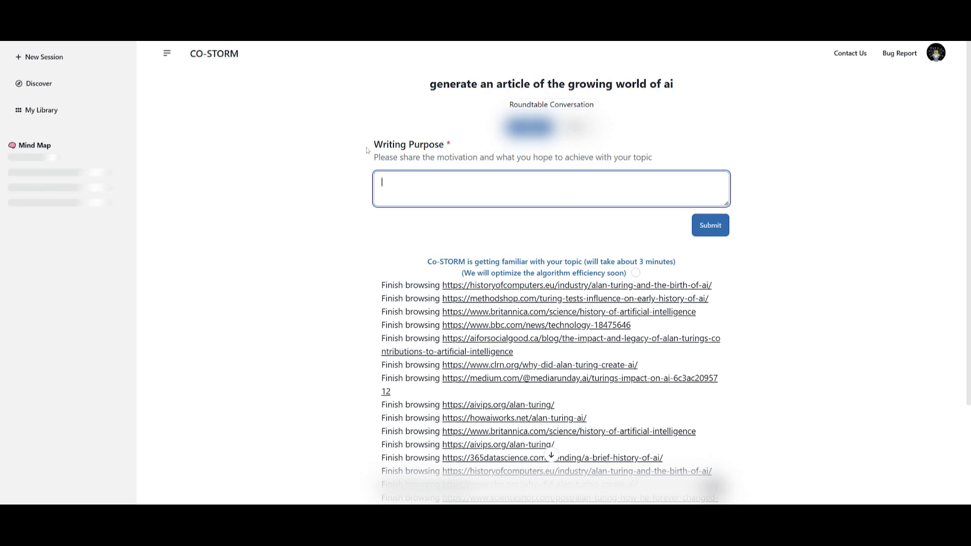
# Step: Paste 'To educate viewers on the growing space of ai' into the Co-STORM writing purpose box
pyautogui.scroll(-3, 366, 150)
pyautogui.scroll(3, 475, 197)
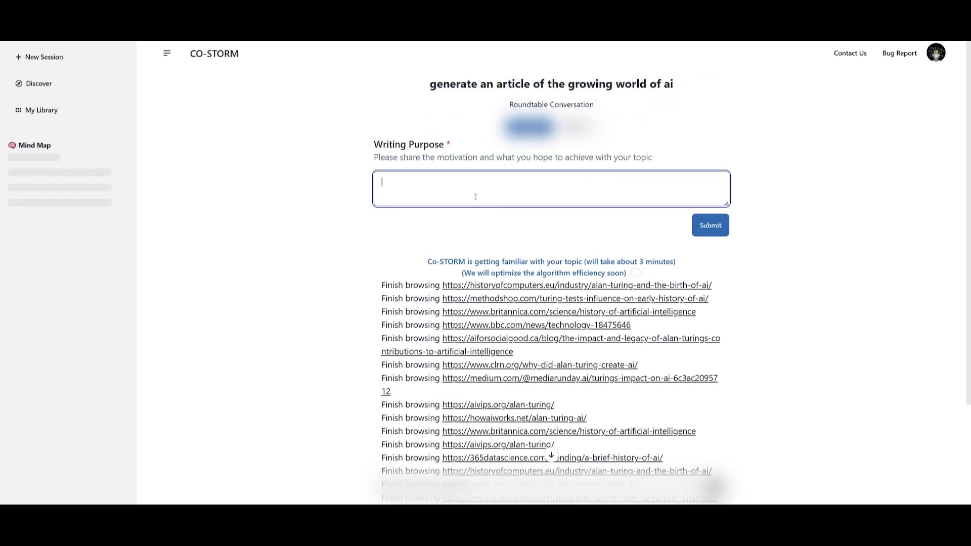
pyautogui.scroll(-2, 475, 198)
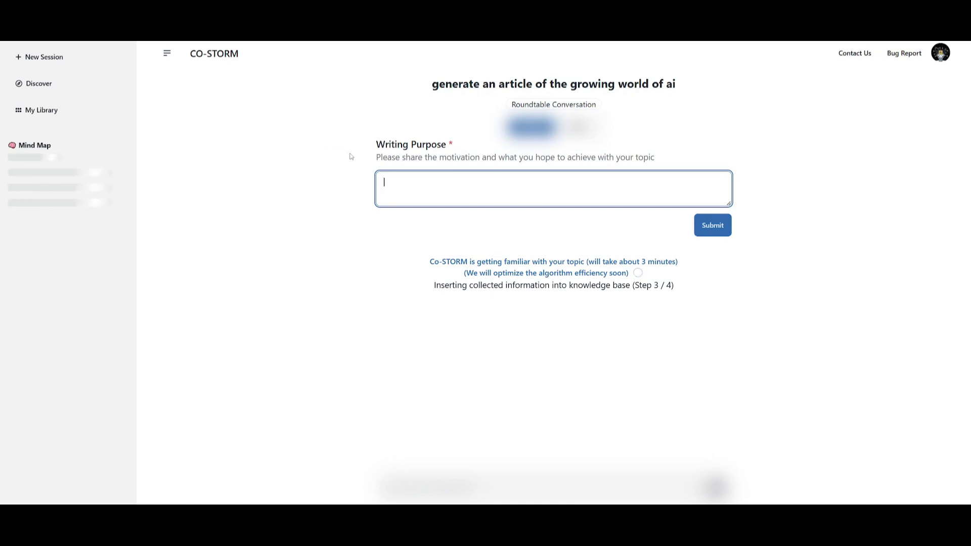
pyautogui.moveTo(376, 158); pyautogui.dragTo(660, 162)
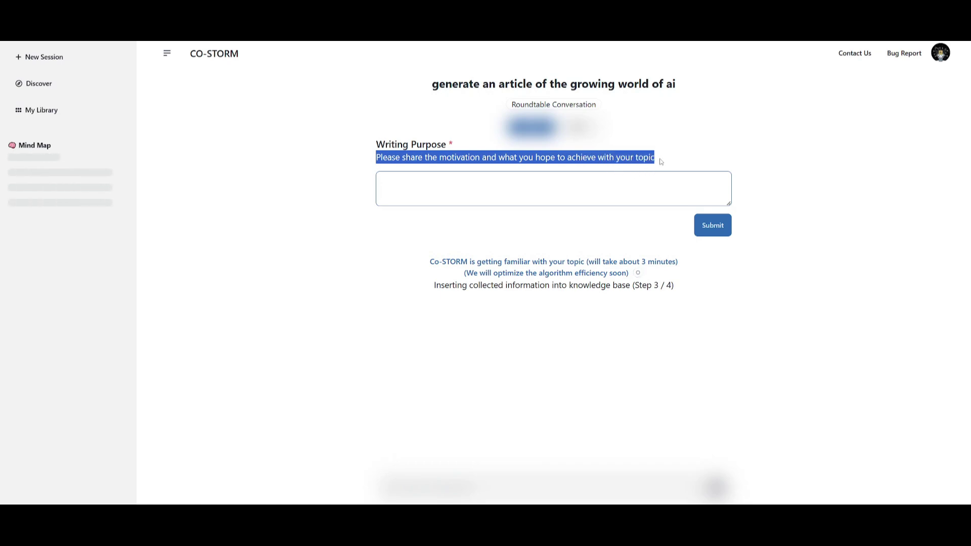
pyautogui.click(668, 159)
pyautogui.click(551, 188)
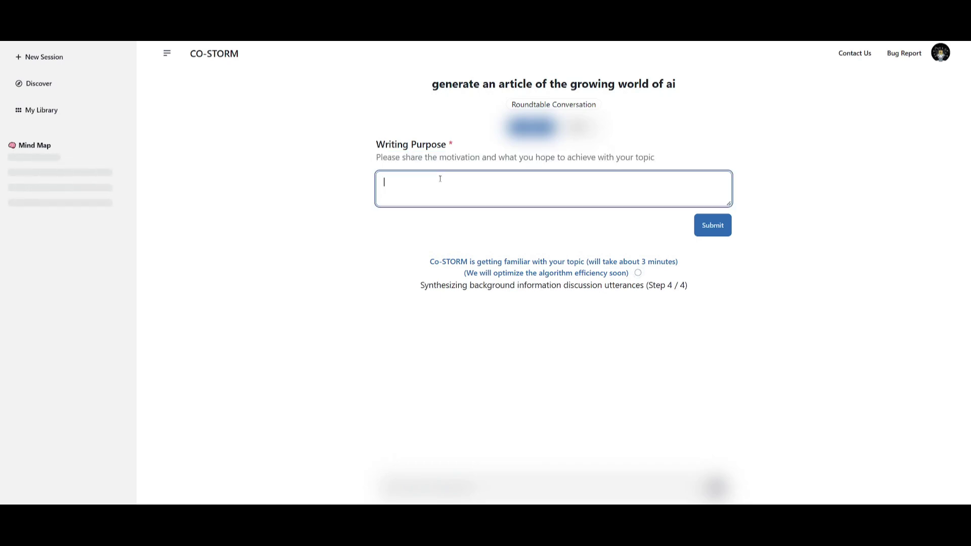
pyautogui.write('To educate viewers on the growing space of ai')
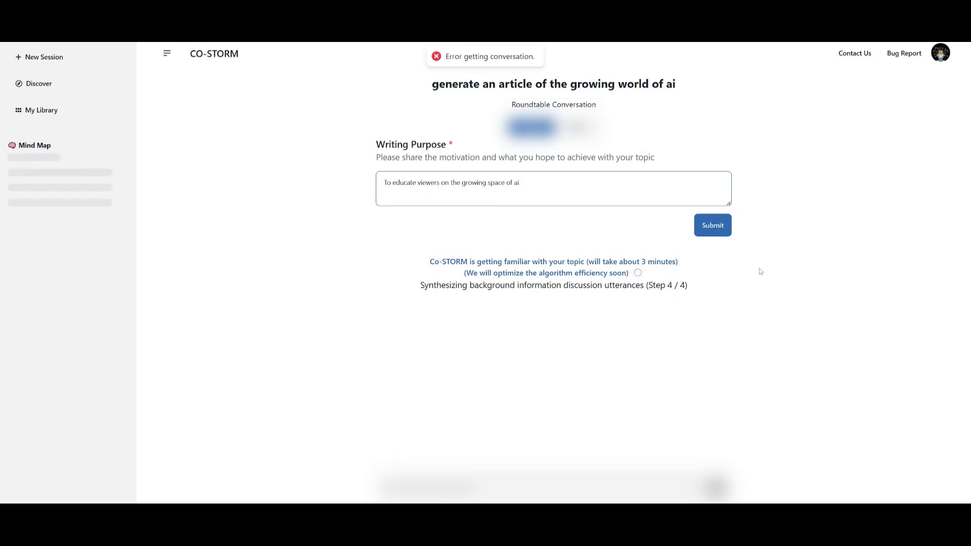
# Step: Submit the writing purpose, which returns an internal server error, then reselect its text
pyautogui.click(699, 225)
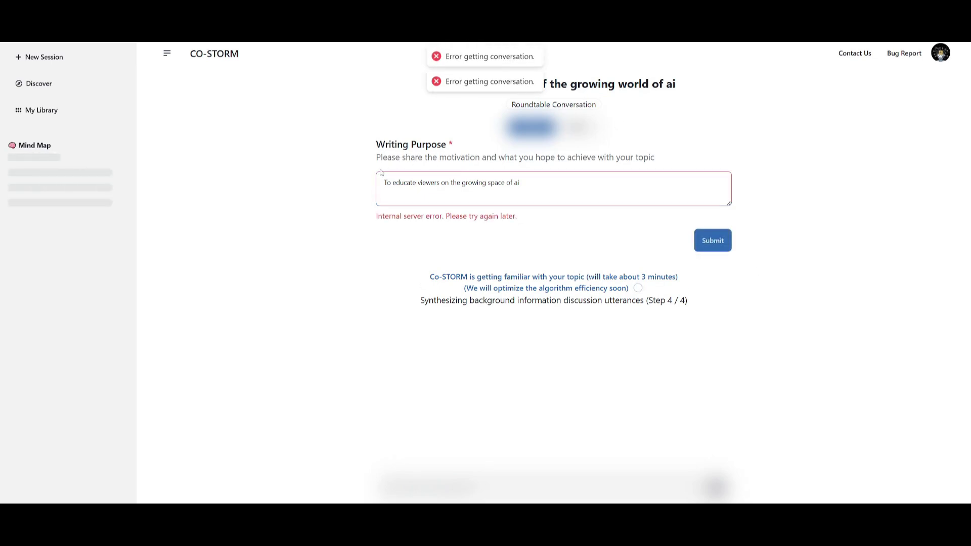
pyautogui.moveTo(383, 182); pyautogui.dragTo(567, 183)
pyautogui.click(567, 184)
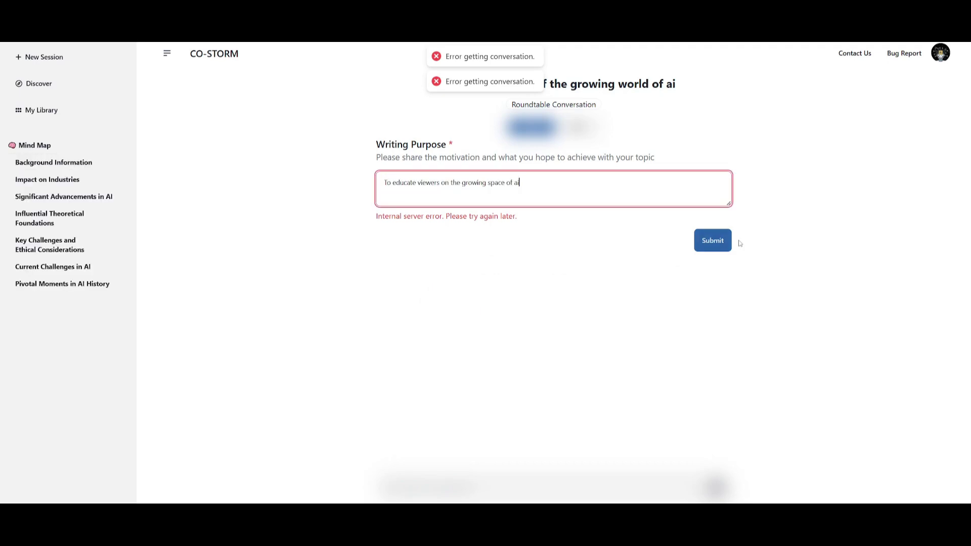
# Step: Resubmit the purpose to load the worldofai roundtable, with its Company History, Development, Technology and Ethics mind map
pyautogui.click(721, 245)
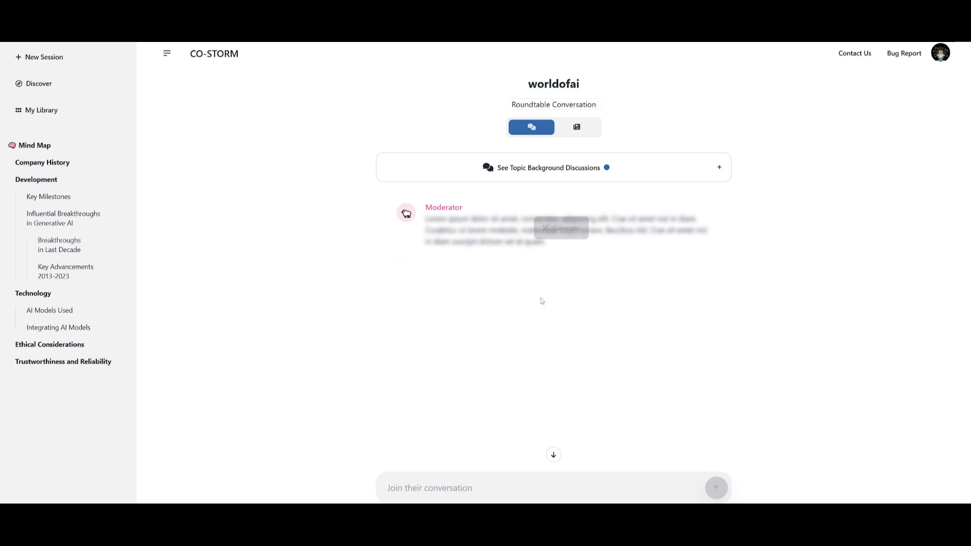
# Step: Skim the worldofai generated article, then return to the roundtable conversation
pyautogui.click(582, 130)
pyautogui.scroll(-15, 384, 178)
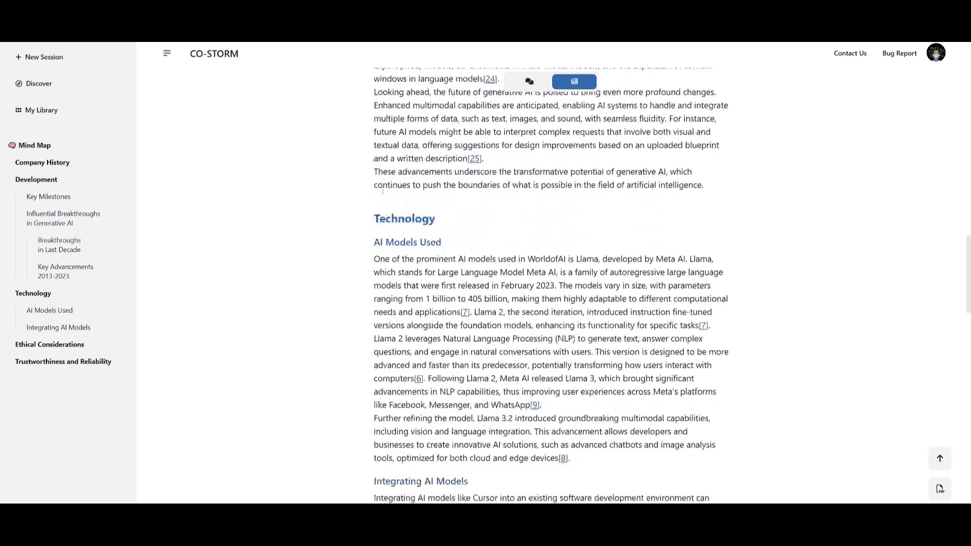
pyautogui.scroll(-20, 382, 191)
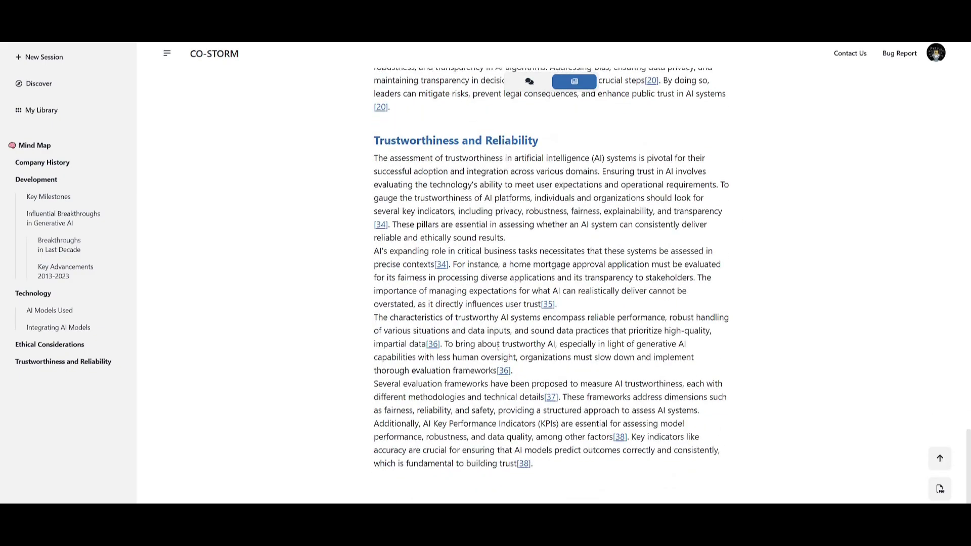
pyautogui.scroll(20, 498, 346)
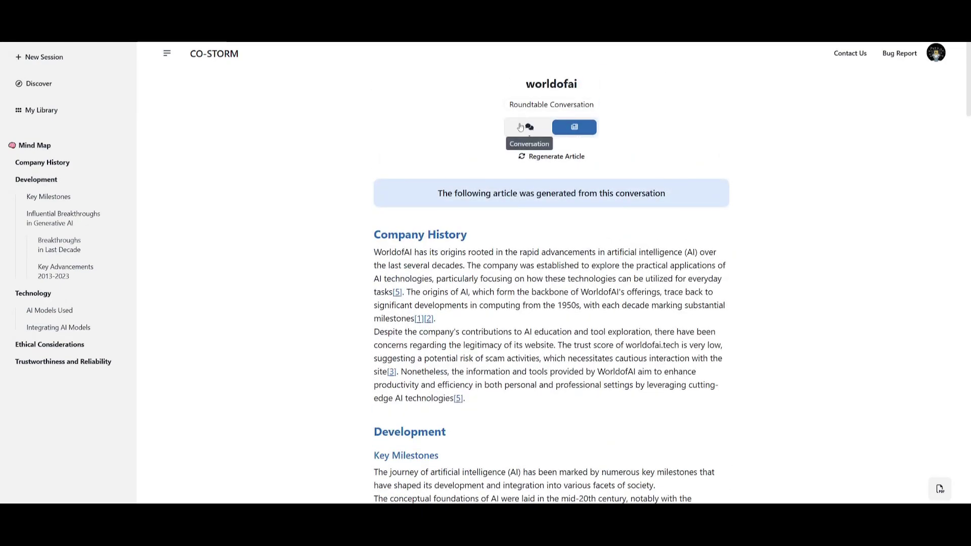
pyautogui.click(524, 123)
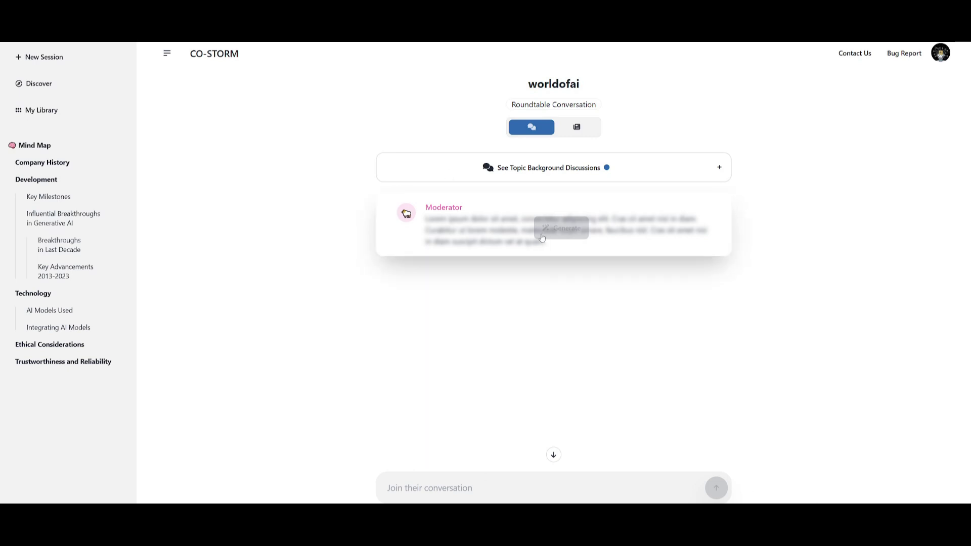
# Step: Reopen the worldofai article, scroll to its end, and bring up its downloadable PDF preview
pyautogui.click(568, 131)
pyautogui.scroll(-6, 581, 215)
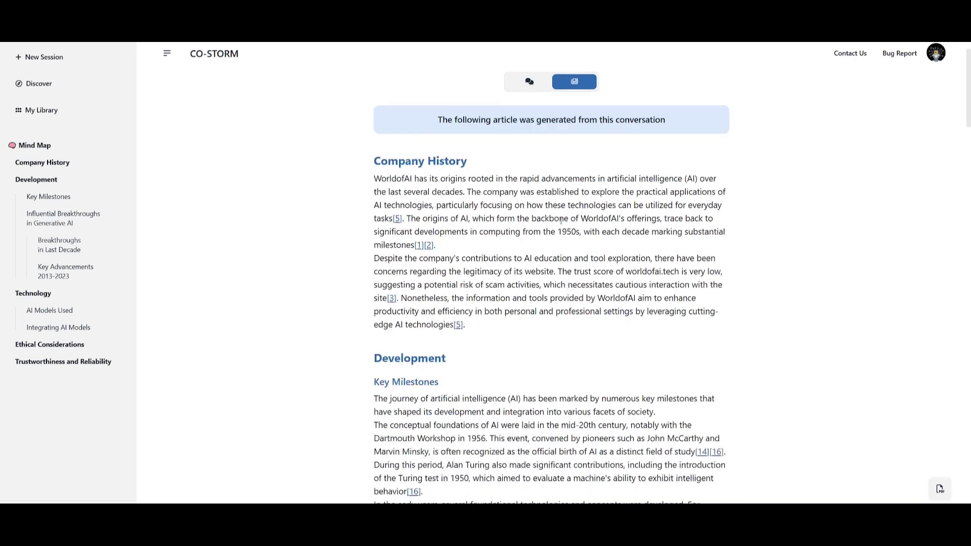
pyautogui.scroll(-17, 571, 214)
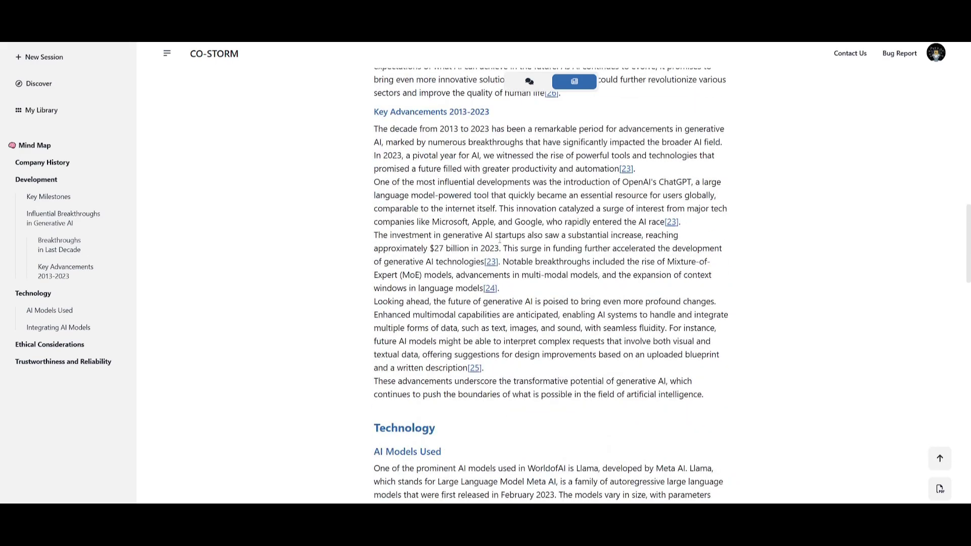
pyautogui.scroll(-18, 539, 217)
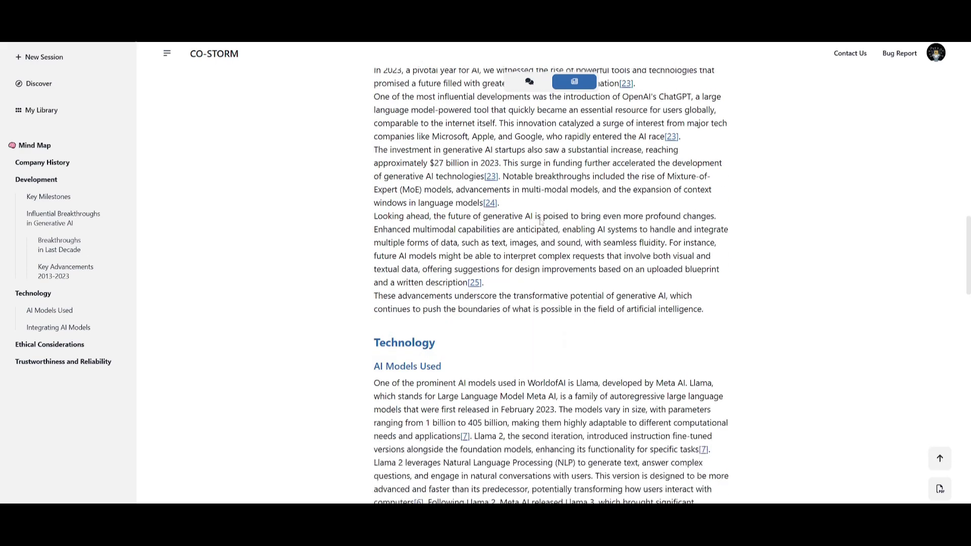
pyautogui.scroll(-12, 520, 247)
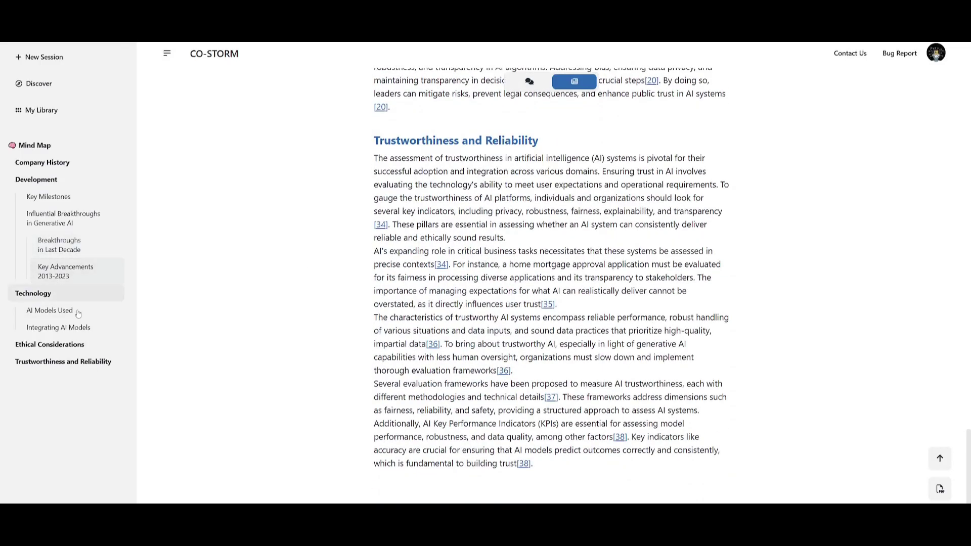
pyautogui.click(939, 489)
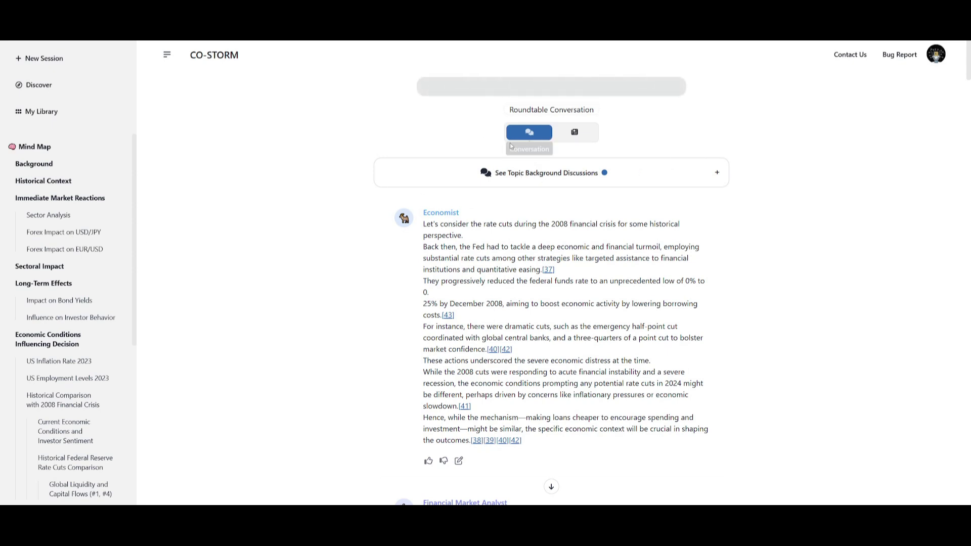
# Step: Scroll the Fed rate-cut roundtable to the Economist's 2008 rate-cut turn and the analyst's reply
pyautogui.scroll(-1, 453, 193)
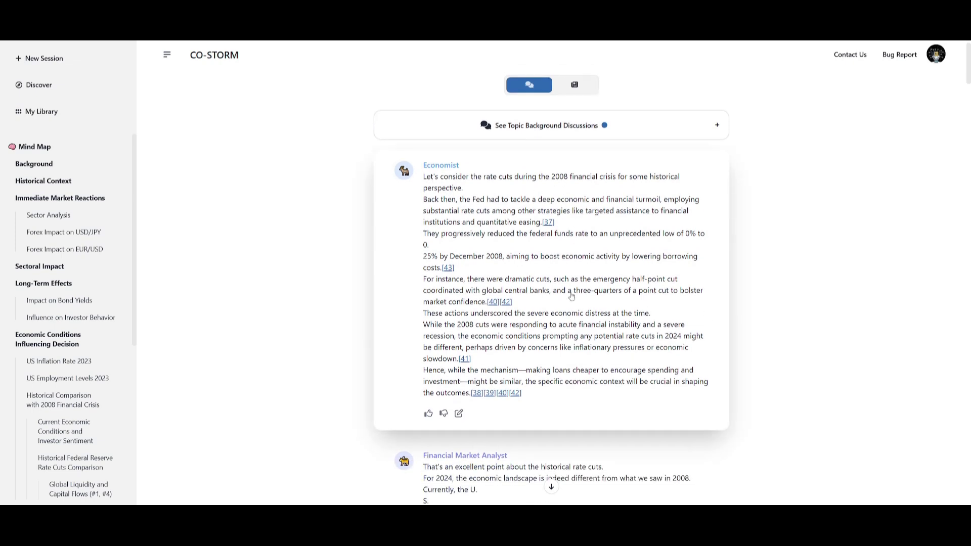
pyautogui.scroll(-15, 548, 195)
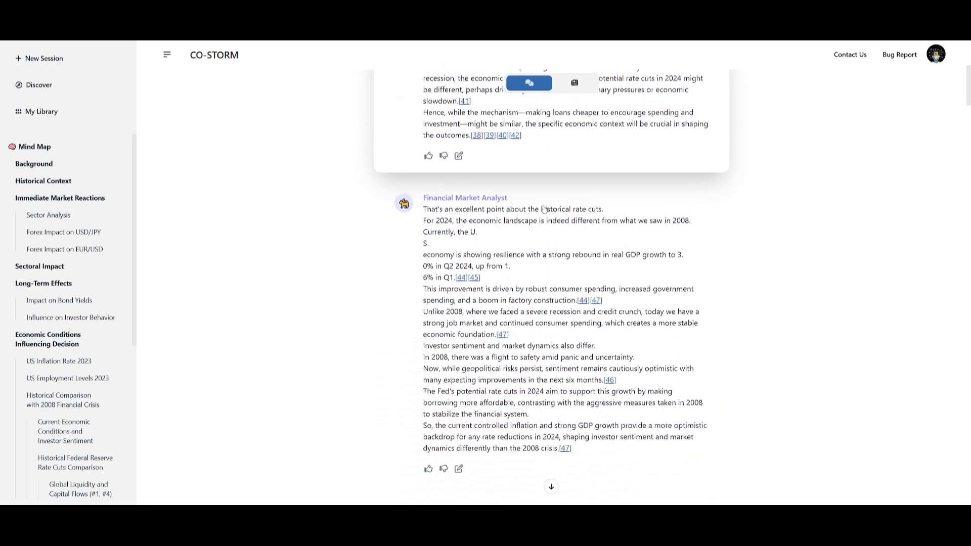
pyautogui.scroll(-5, 543, 206)
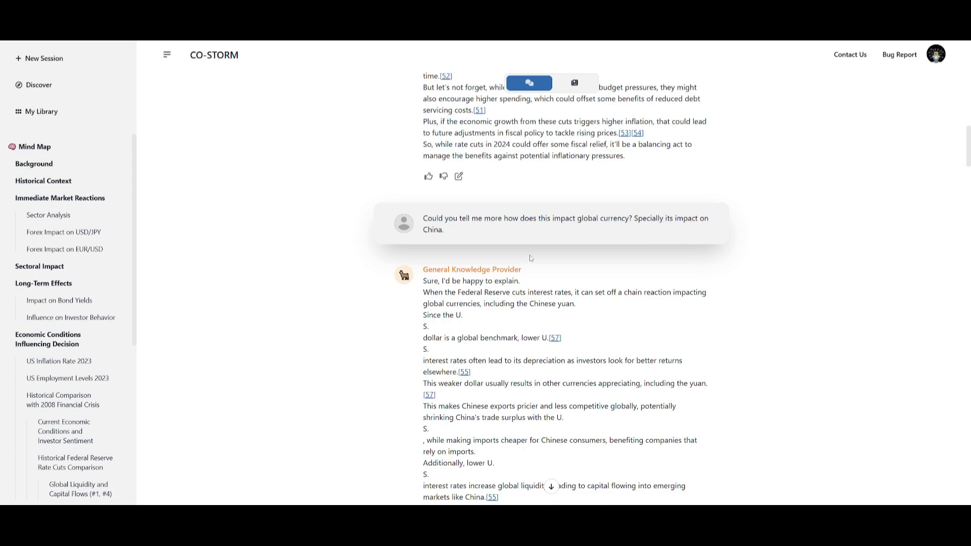
pyautogui.scroll(20, 531, 258)
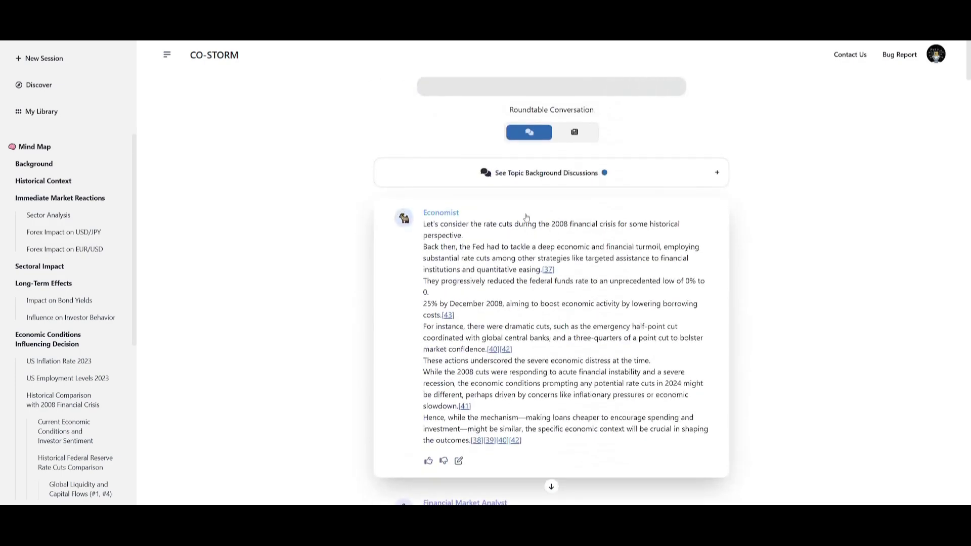
# Step: Confirm the Fed conversation has no article yet, then scroll through its roundtable replies
pyautogui.click(574, 137)
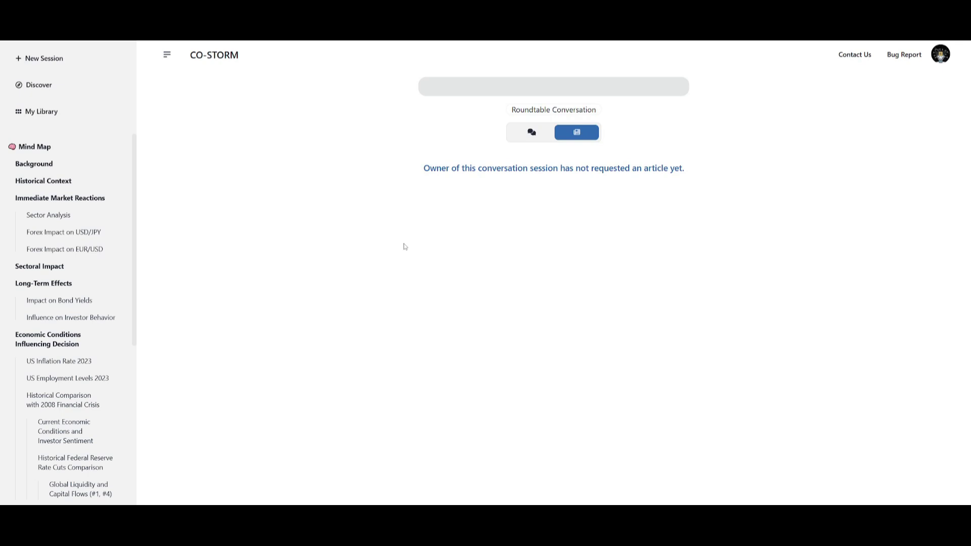
pyautogui.click(531, 132)
pyautogui.scroll(-5, 493, 266)
pyautogui.scroll(-10, 493, 266)
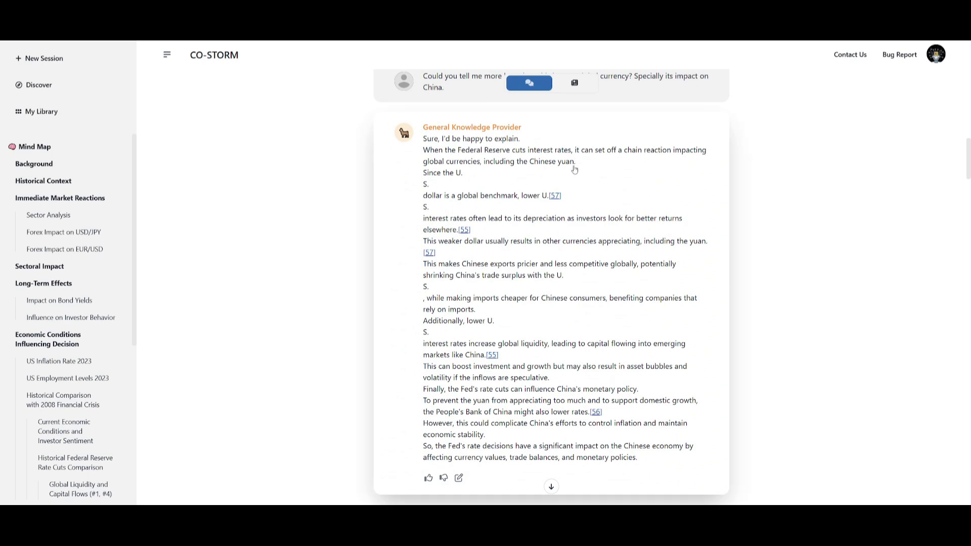
pyautogui.scroll(-5, 574, 170)
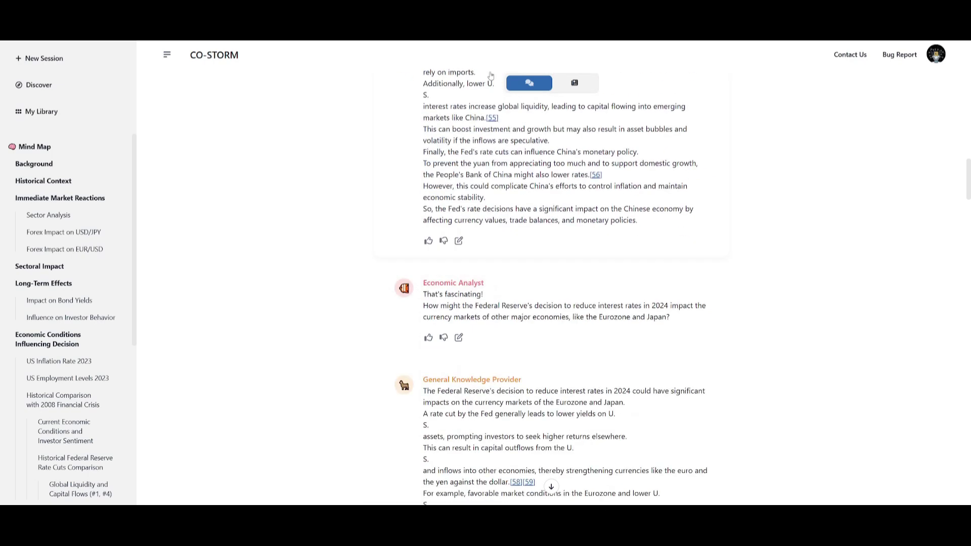
pyautogui.scroll(-5, 462, 163)
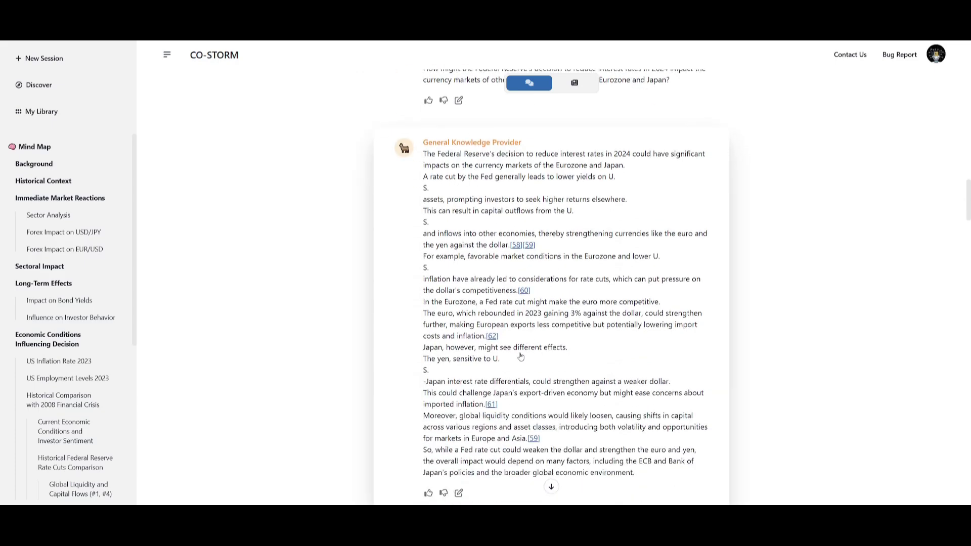
pyautogui.scroll(10, 513, 359)
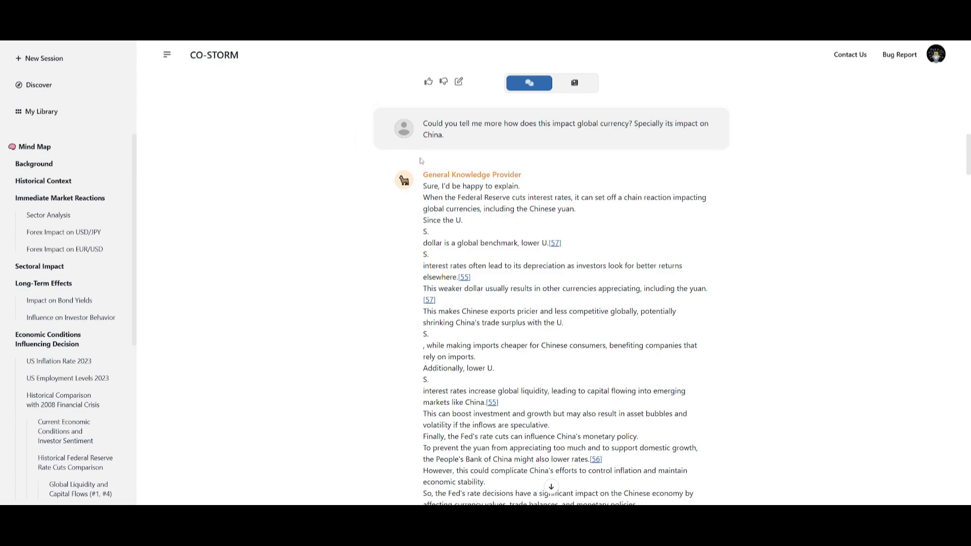
pyautogui.scroll(-20, 431, 160)
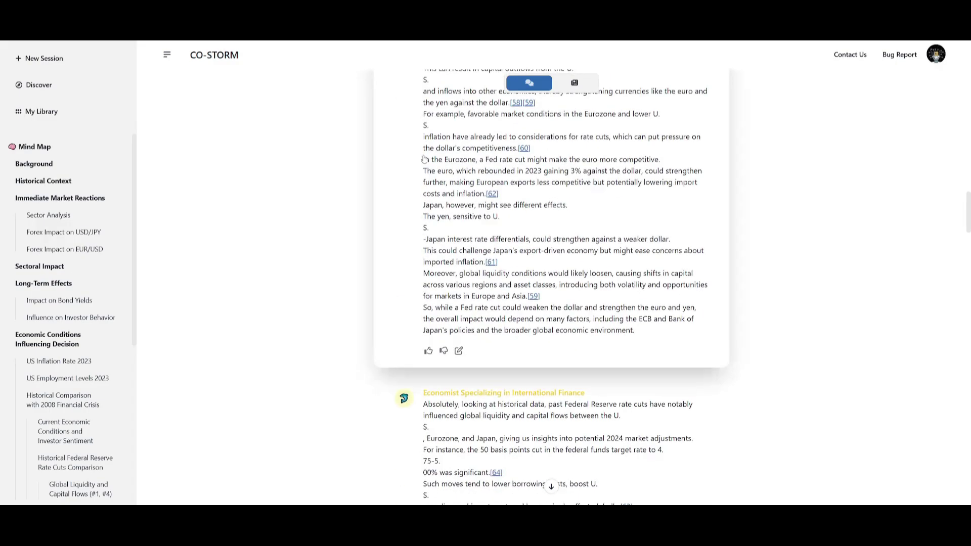
pyautogui.scroll(-20, 417, 168)
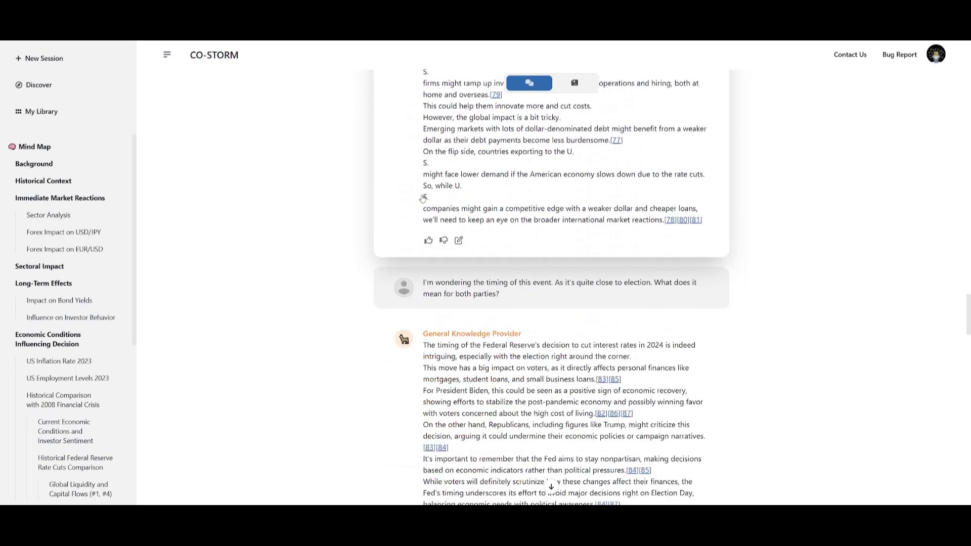
pyautogui.scroll(5, 439, 197)
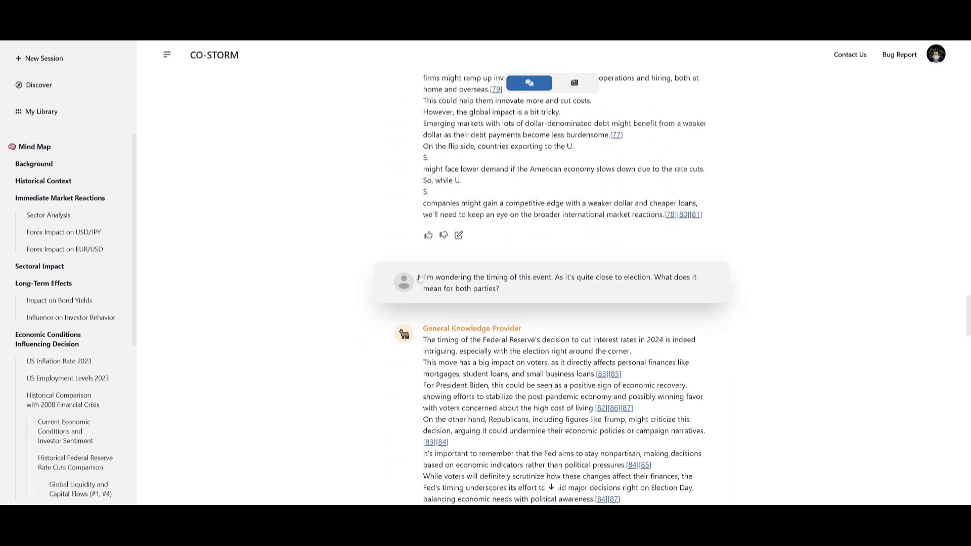
# Step: Highlight the user's election-timing question, read the later replies, and switch to the article view
pyautogui.moveTo(428, 280); pyautogui.dragTo(488, 288)
pyautogui.click(488, 287)
pyautogui.scroll(-5, 481, 295)
pyautogui.scroll(3, 455, 253)
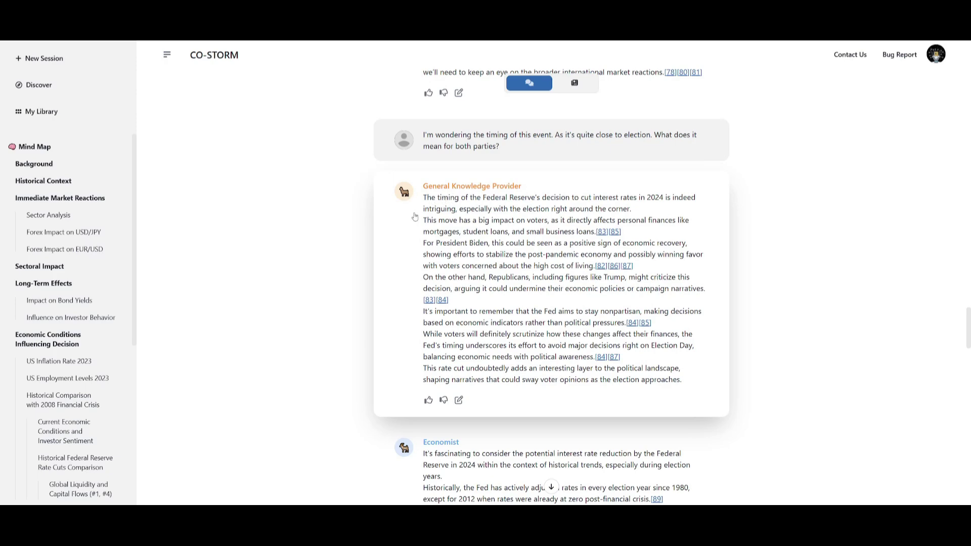
pyautogui.scroll(-15, 313, 122)
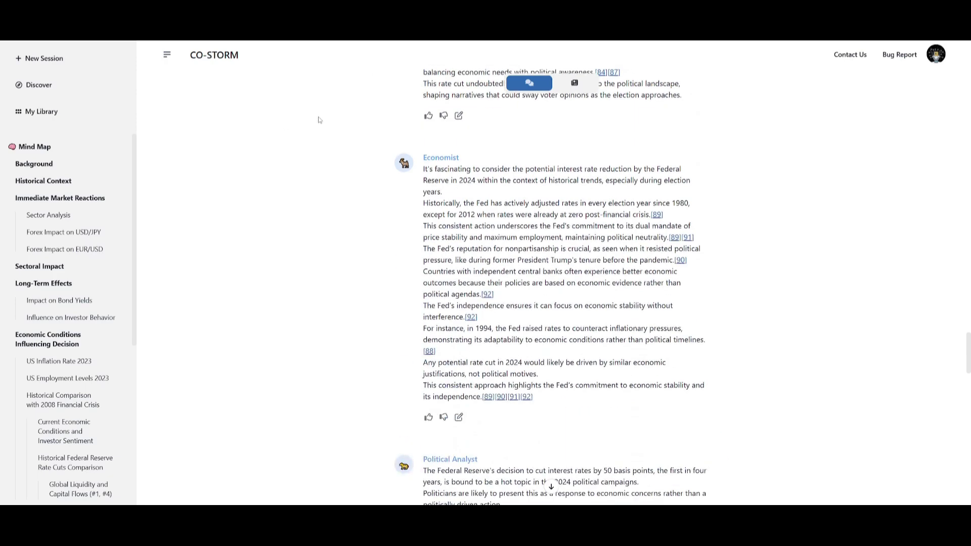
pyautogui.scroll(-15, 339, 164)
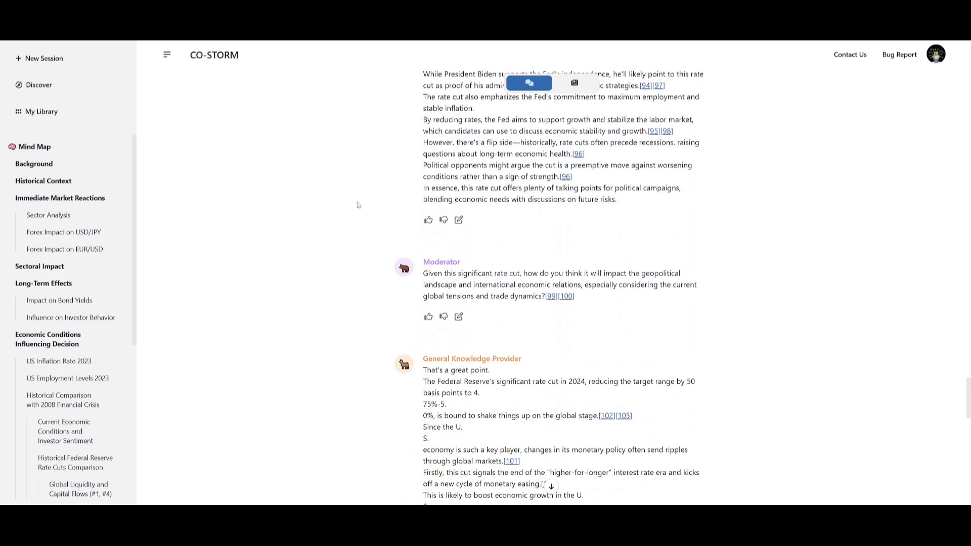
pyautogui.scroll(-5, 389, 293)
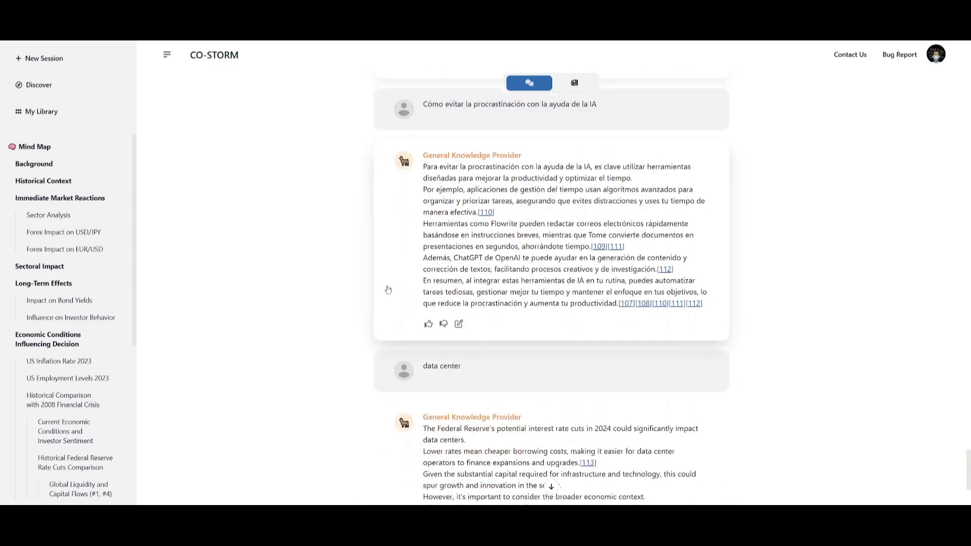
pyautogui.scroll(4, 388, 293)
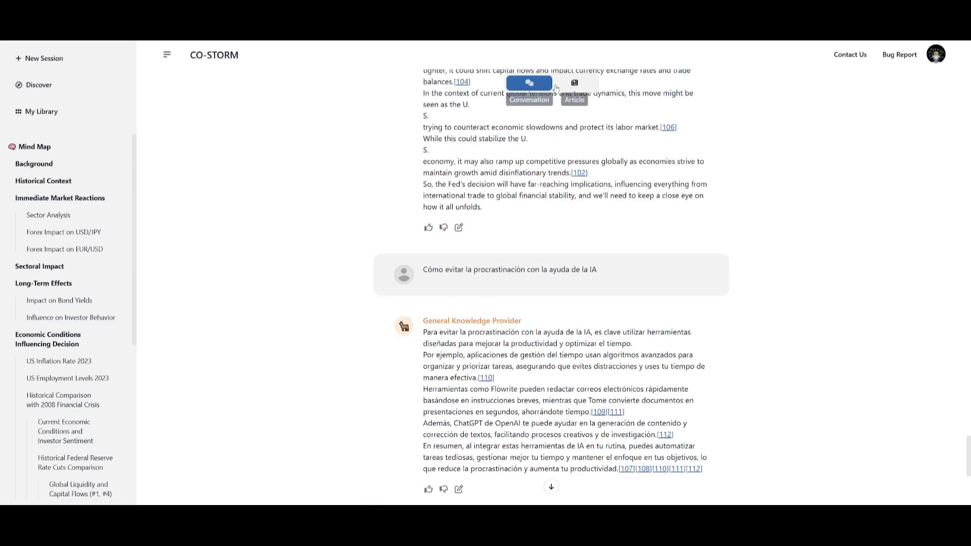
pyautogui.click(558, 84)
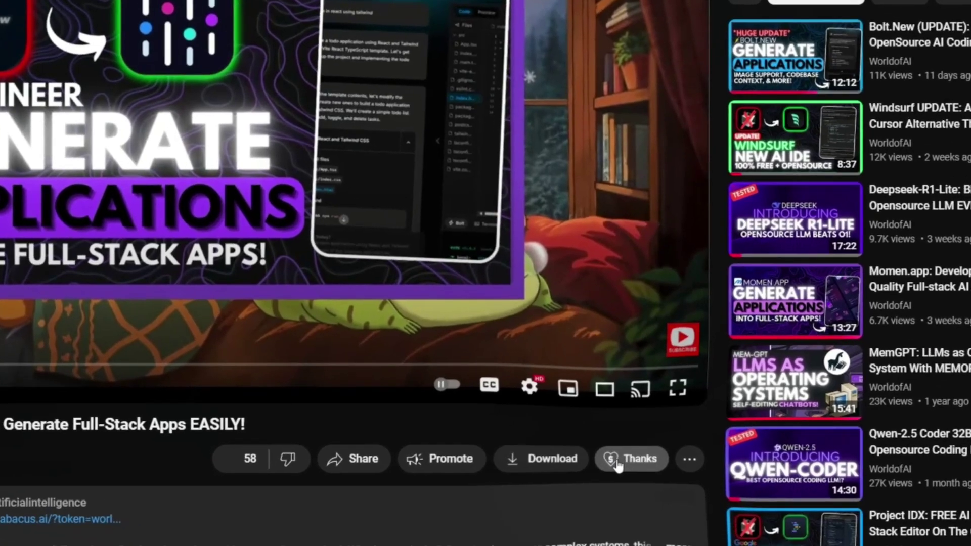
# Step: Raise WorldofAI's Super Thanks amount with the slider and bring up the emoji choices
pyautogui.click(613, 459)
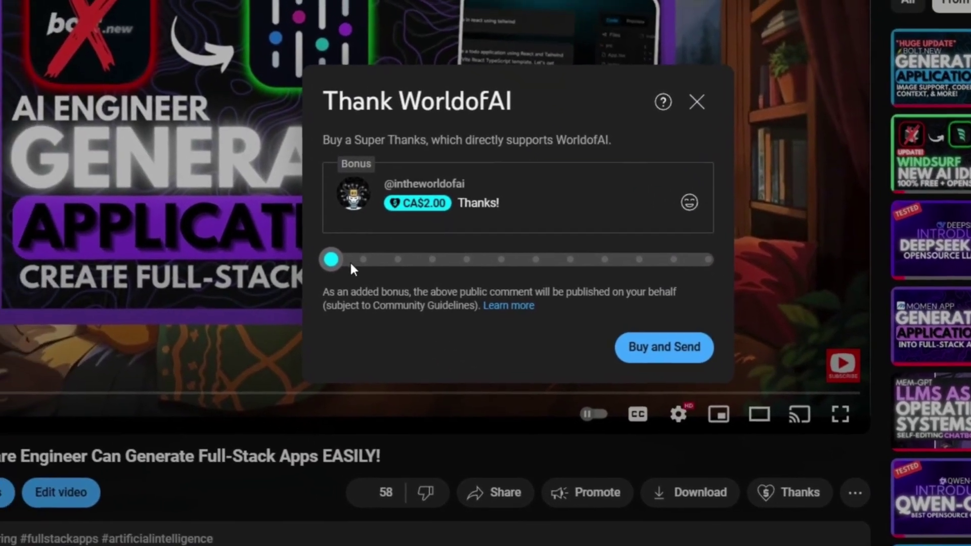
pyautogui.moveTo(352, 268); pyautogui.dragTo(713, 273)
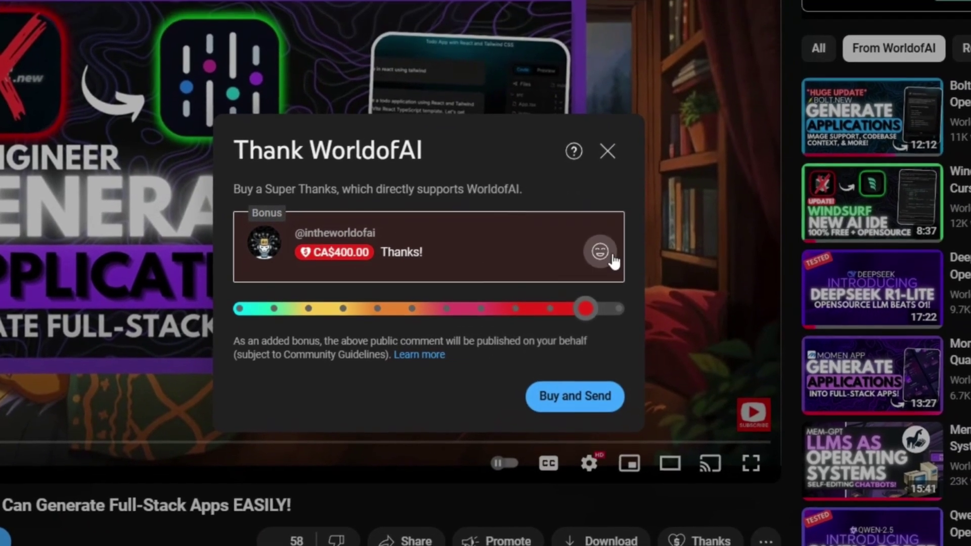
pyautogui.click(612, 257)
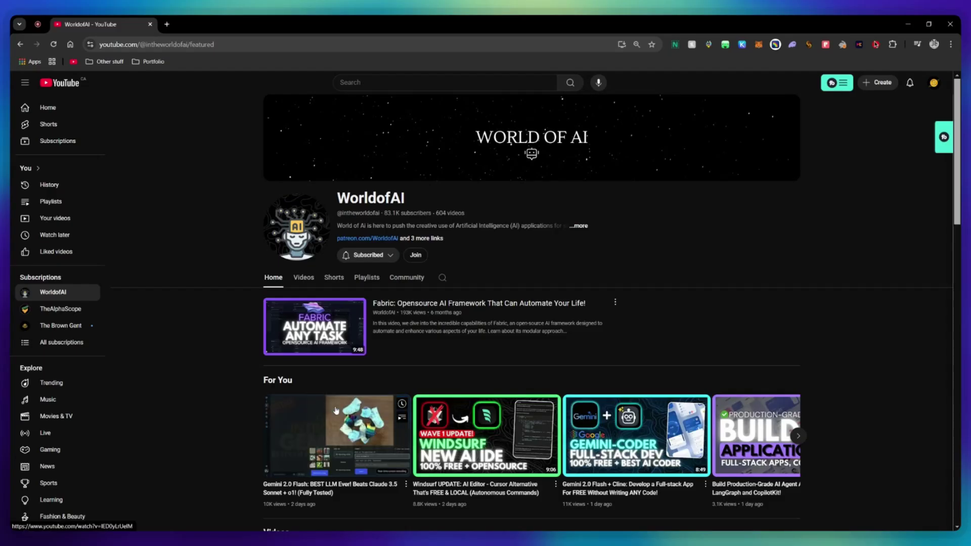
# Step: View WorldofAI's membership tiers, including AI Futurist at CA$19.99/month and AI Mystic
pyautogui.click(417, 255)
pyautogui.scroll(-1, 548, 298)
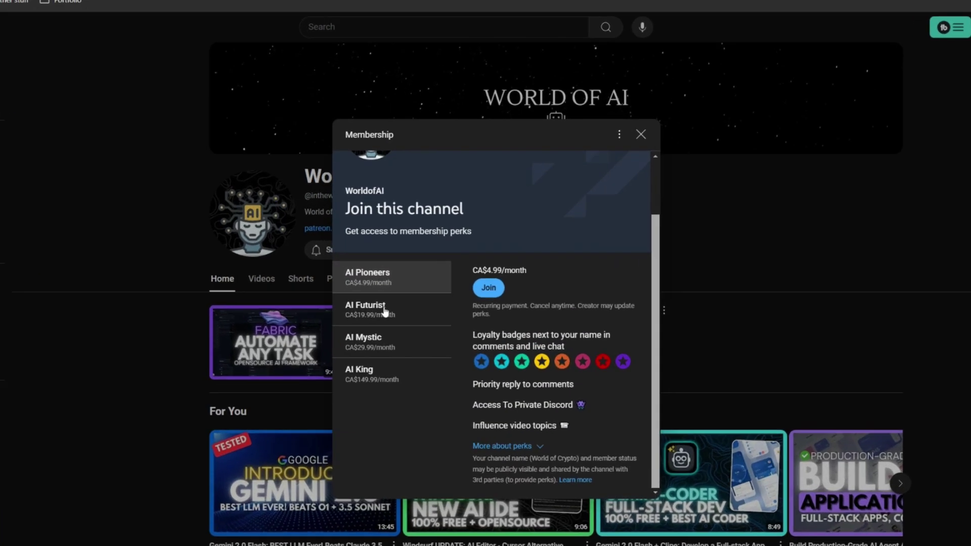
pyautogui.click(398, 303)
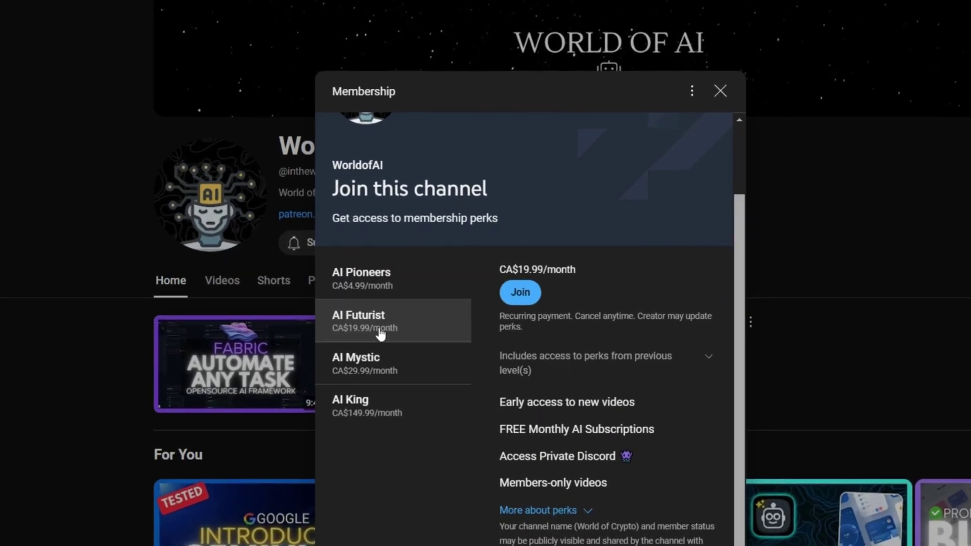
pyautogui.click(380, 357)
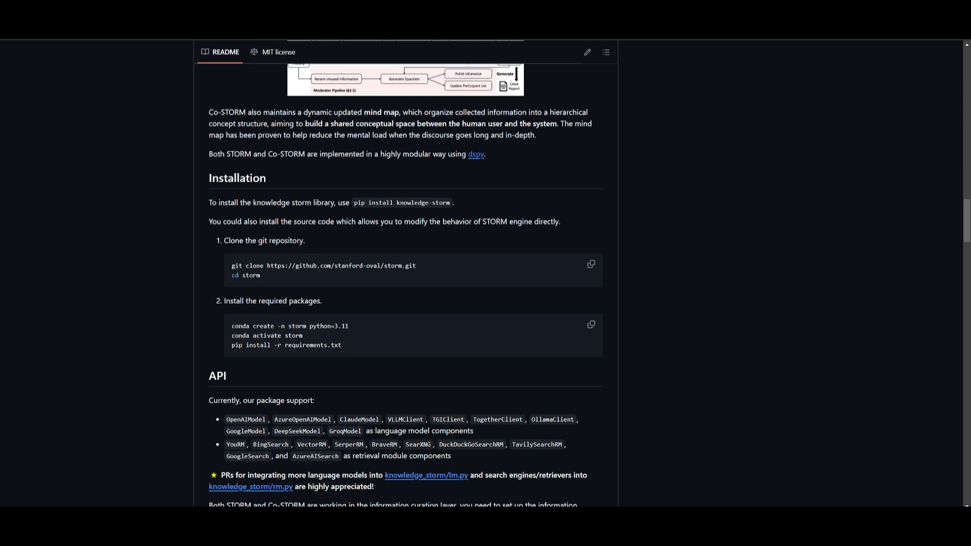
pyautogui.moveTo(231, 326); pyautogui.dragTo(377, 310)
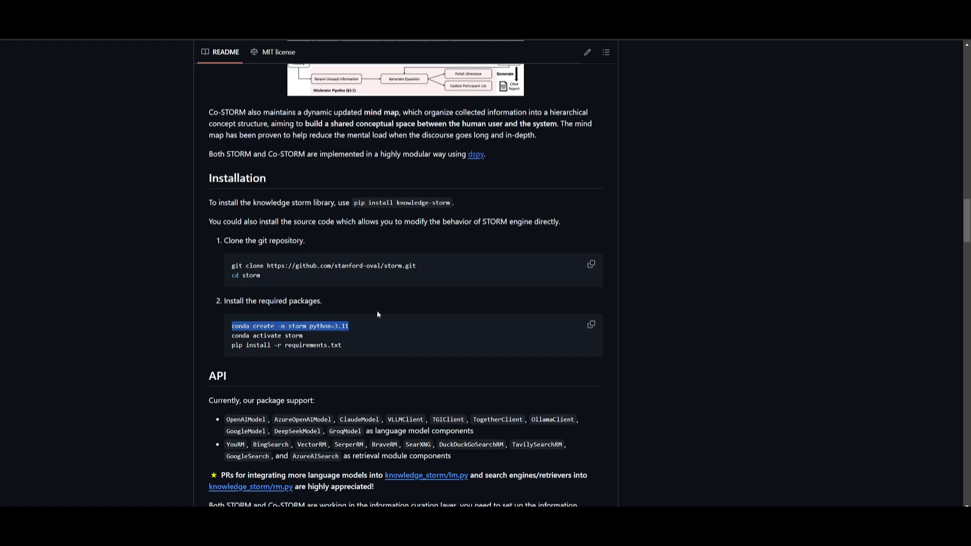
pyautogui.click(249, 324)
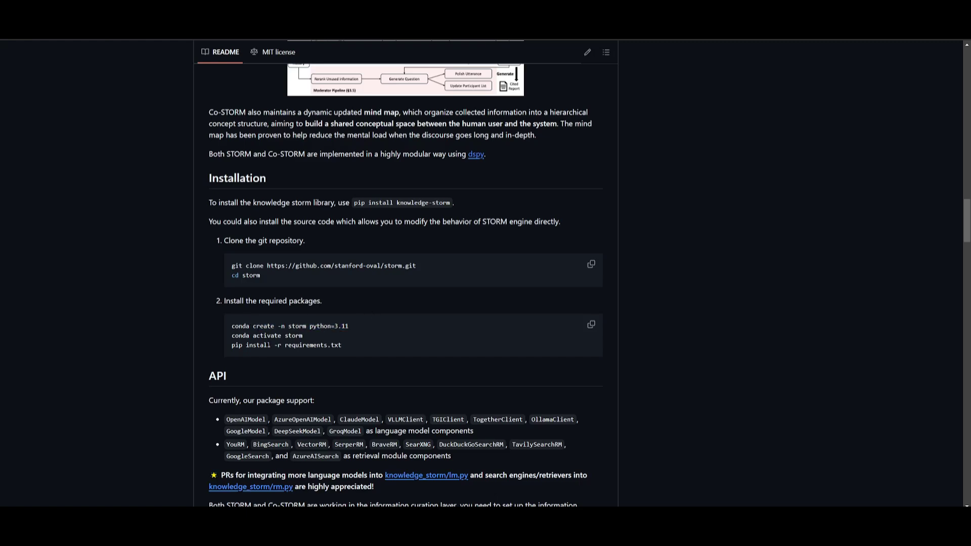
pyautogui.scroll(20, 261, 360)
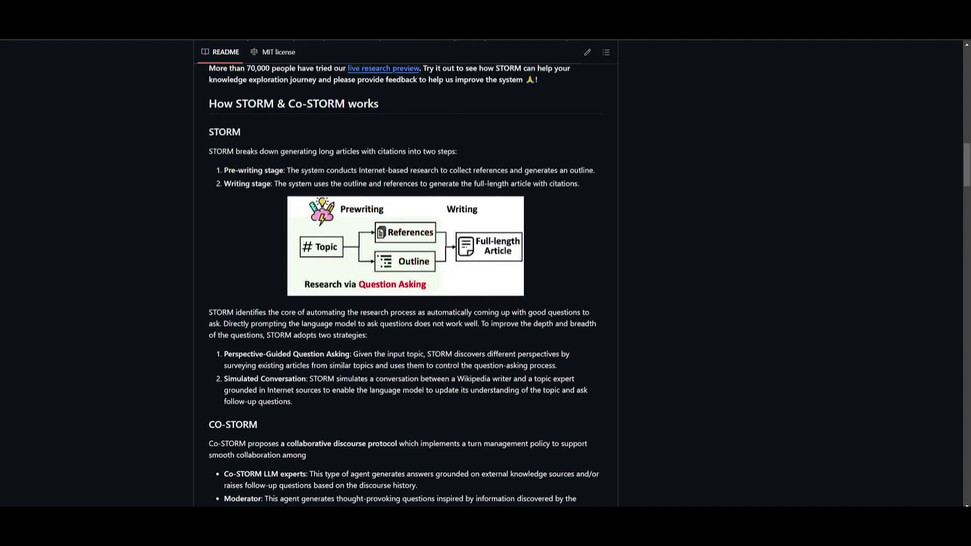
pyautogui.scroll(1, 225, 284)
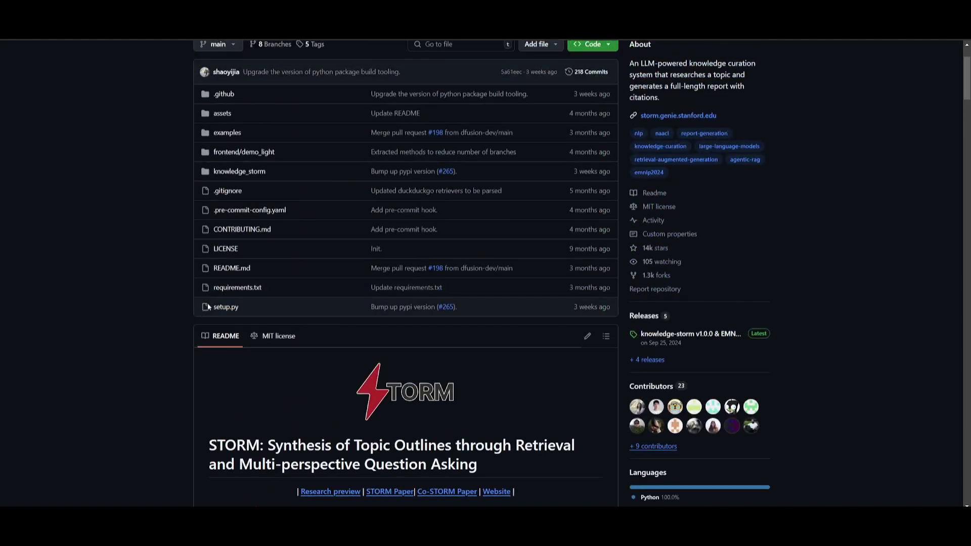
pyautogui.scroll(-5, 208, 306)
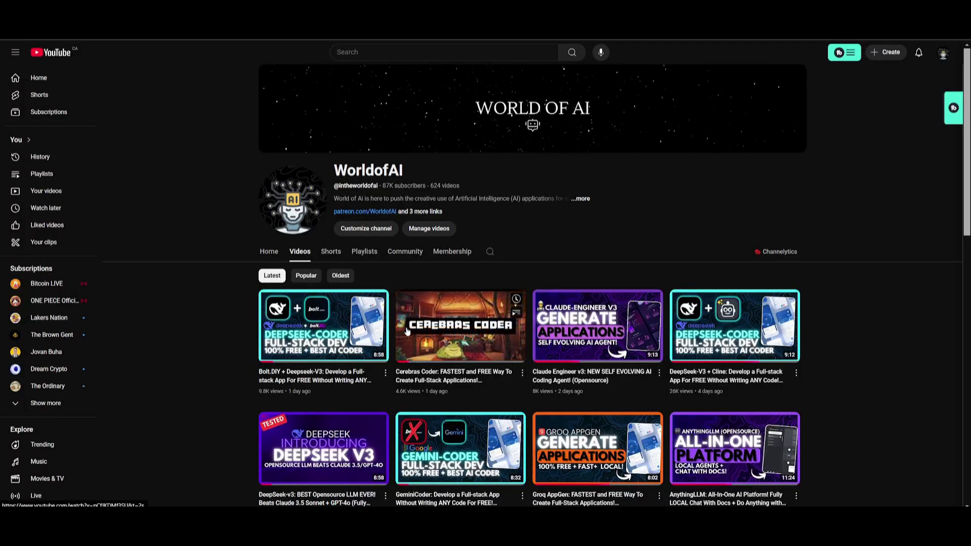
pyautogui.scroll(-8, 319, 255)
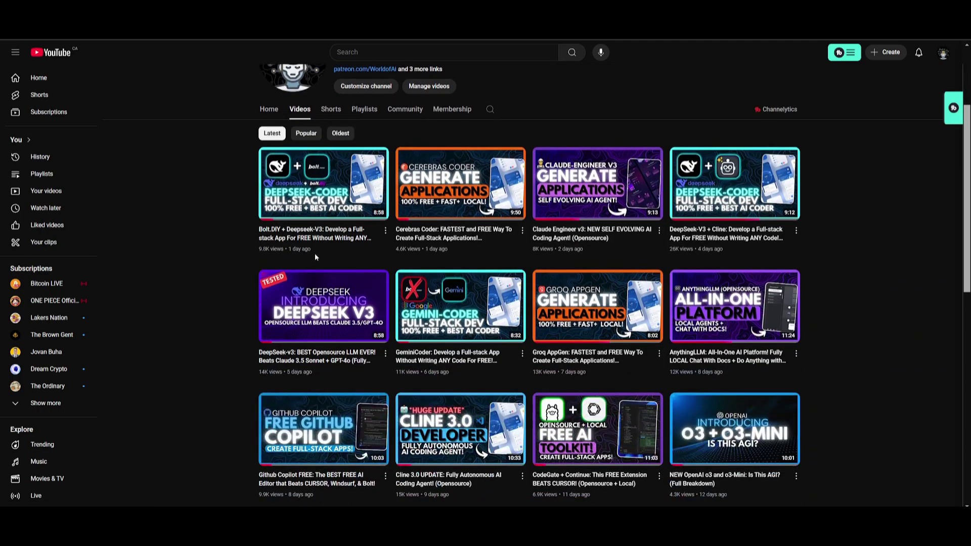
pyautogui.scroll(-6, 302, 254)
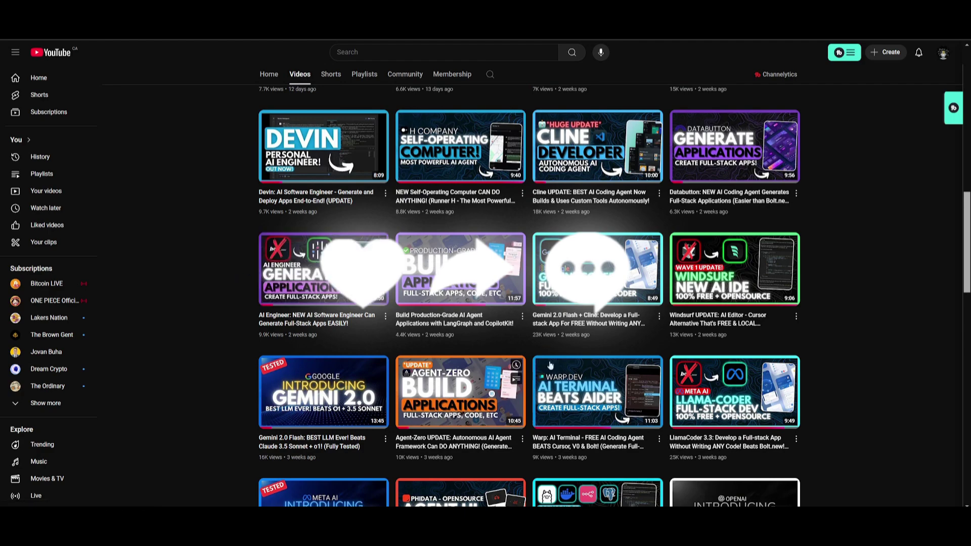
pyautogui.scroll(-1, 931, 265)
pyautogui.scroll(-3, 905, 262)
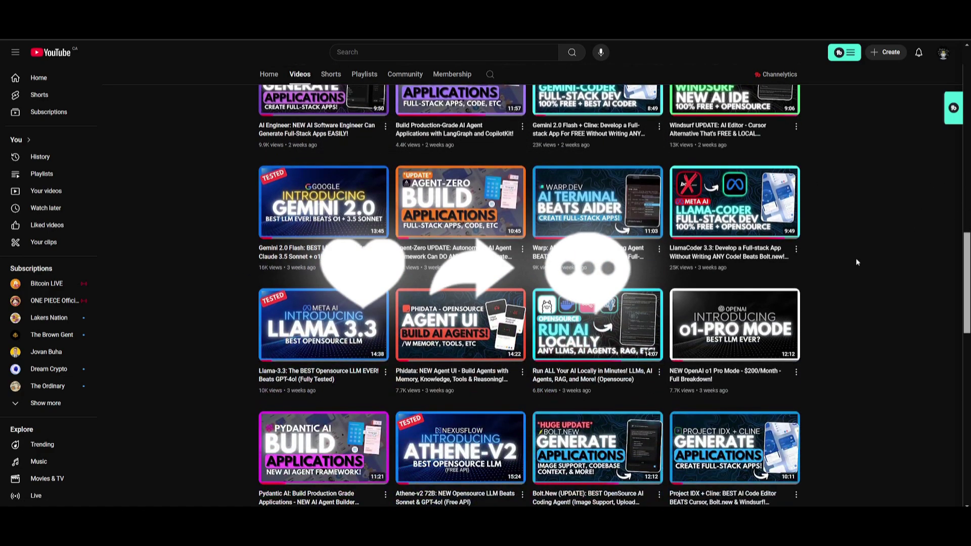
pyautogui.scroll(-2, 856, 258)
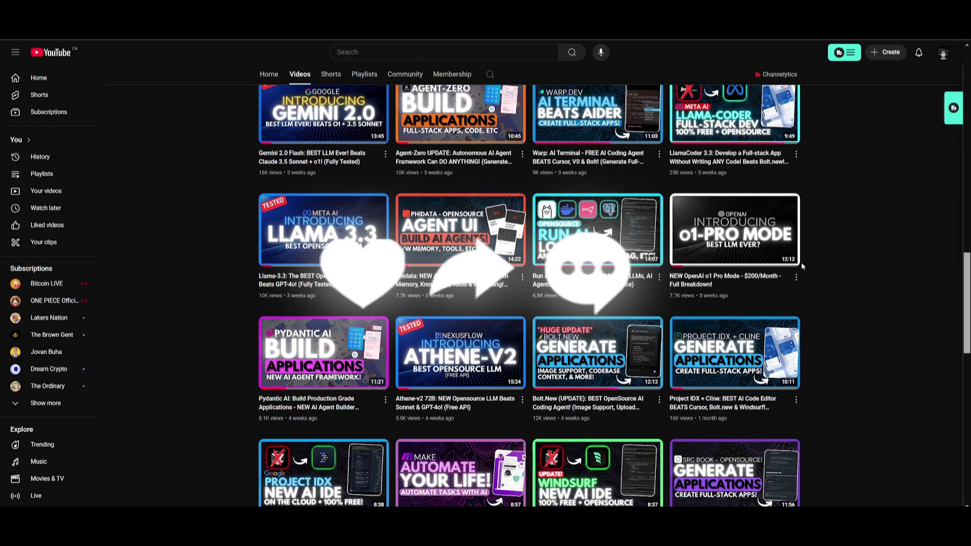
pyautogui.scroll(-15, 809, 263)
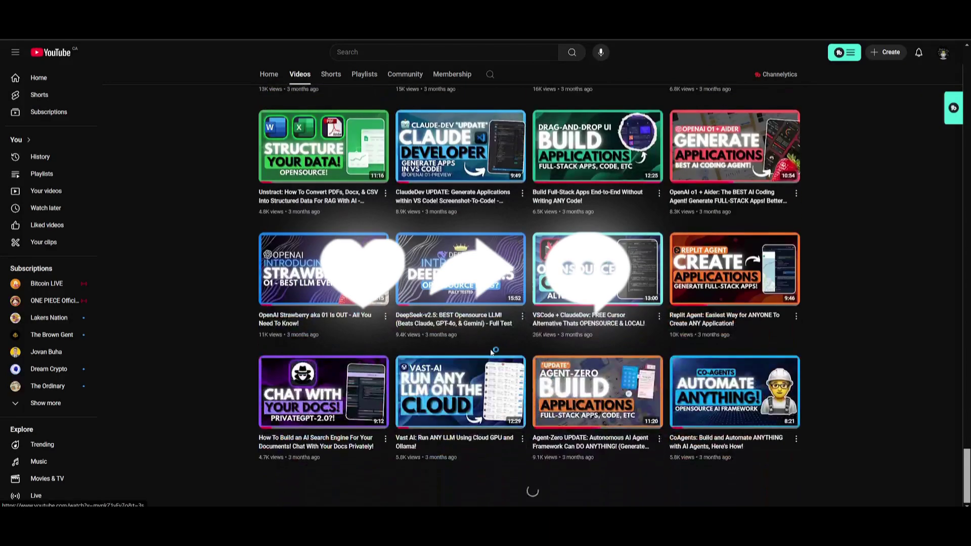